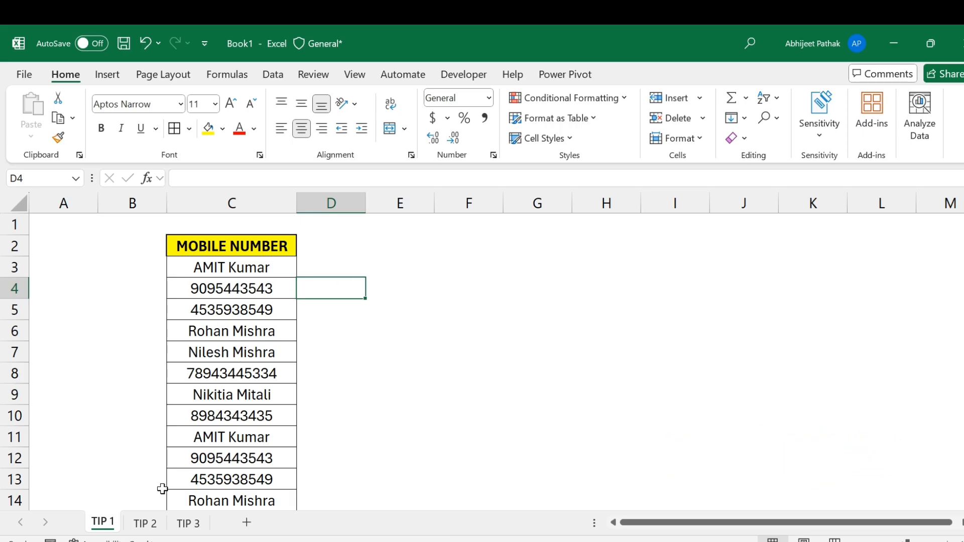
- Examine the entries listed in the MOBILE NUMBER column of sheet TIP 1
click(247, 251)
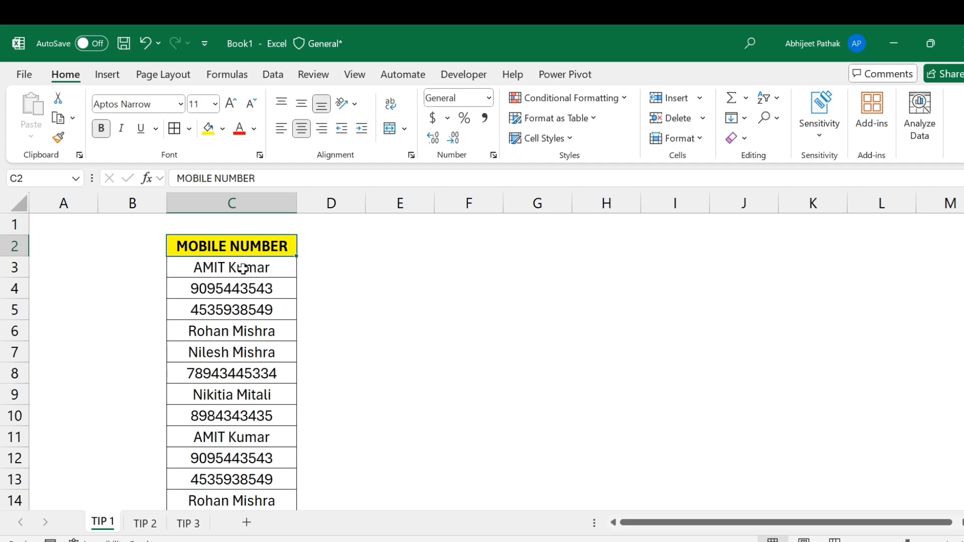
click(249, 271)
click(248, 290)
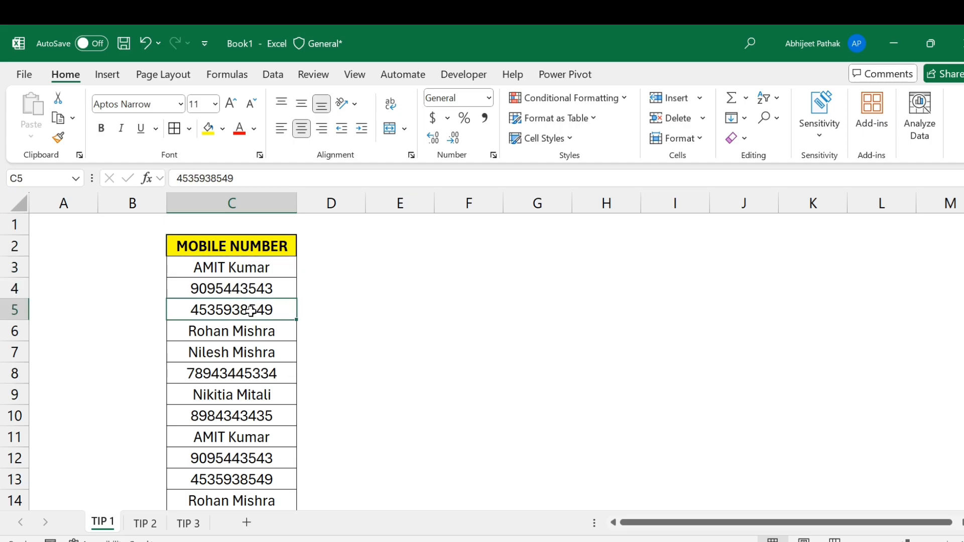
click(249, 311)
click(253, 388)
click(253, 416)
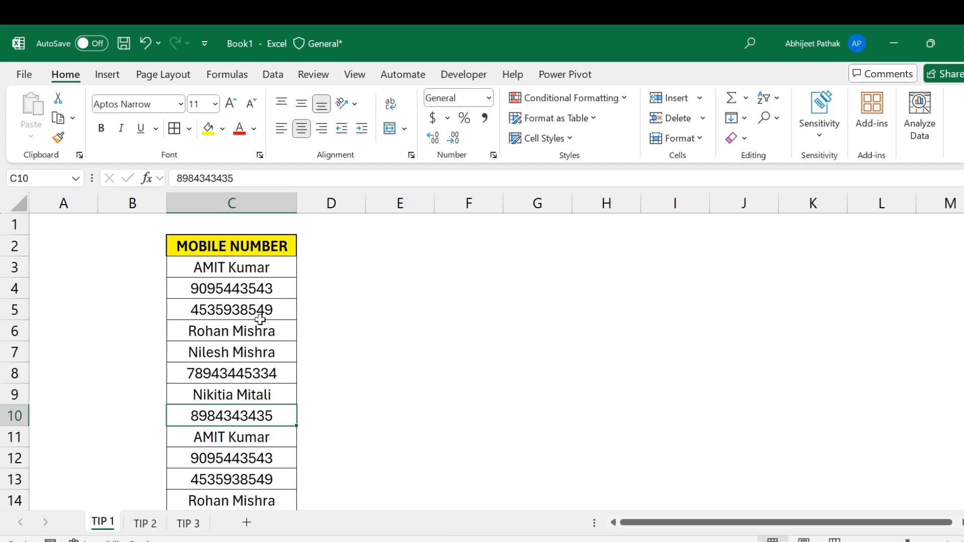
scroll(269, 432, down, 2)
scroll(258, 458, up, 2)
- Copy the numbers in C4 and C5 one by one into F4 and F5, and delete column F
click(262, 290)
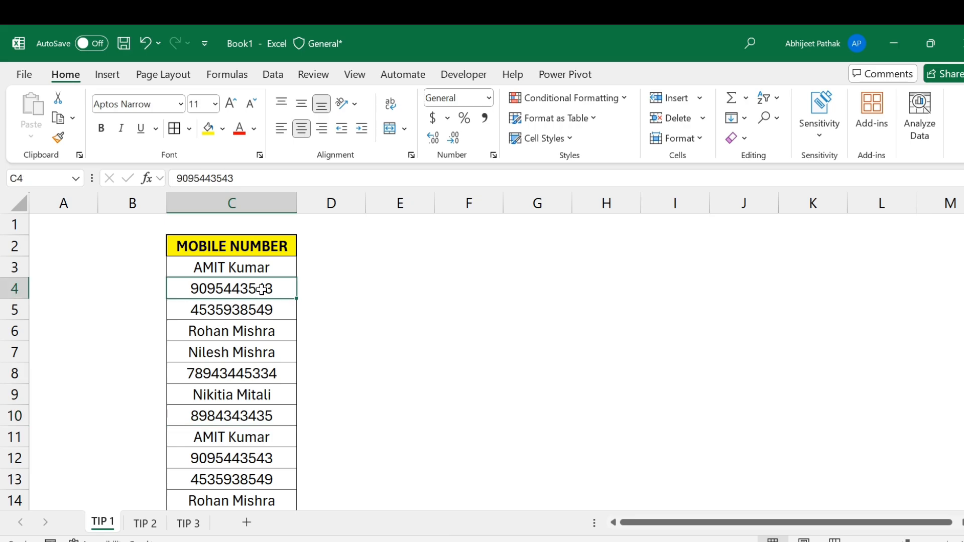
key(ctrl+c)
click(495, 285)
key(ctrl+v)
click(242, 307)
key(ctrl+c)
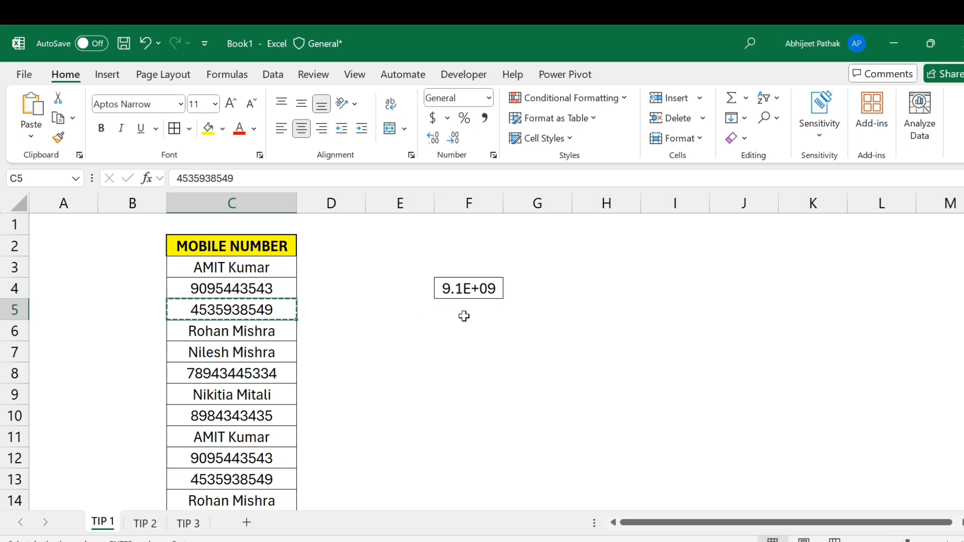
click(464, 316)
key(ctrl+v)
click(272, 374)
key(ctrl)
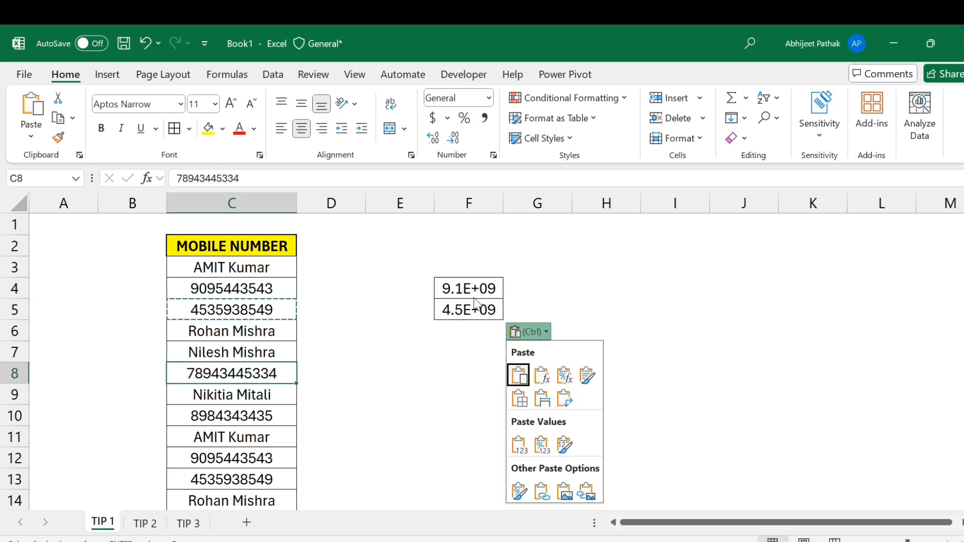
right_click(471, 199)
click(494, 368)
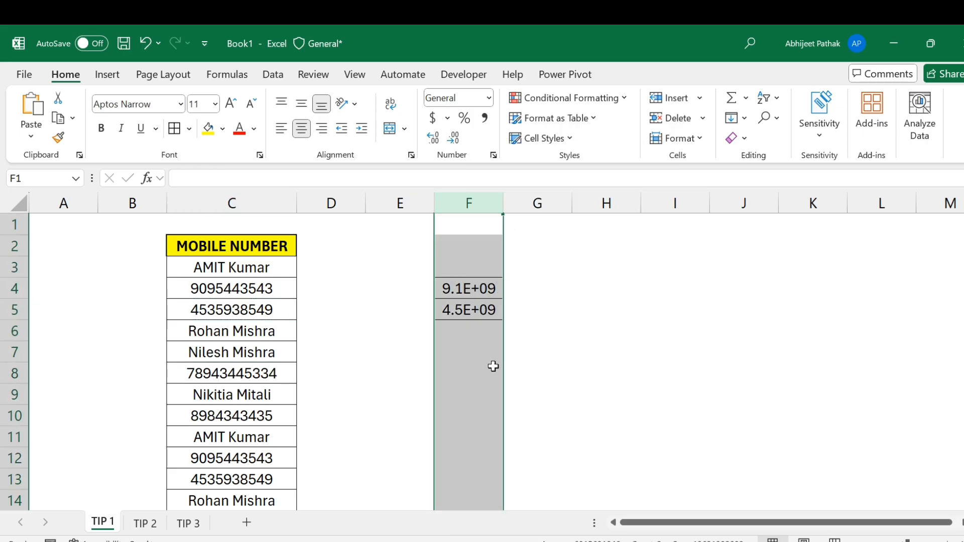
- Add a filter to the MOBILE NUMBER header in cell C2
click(257, 253)
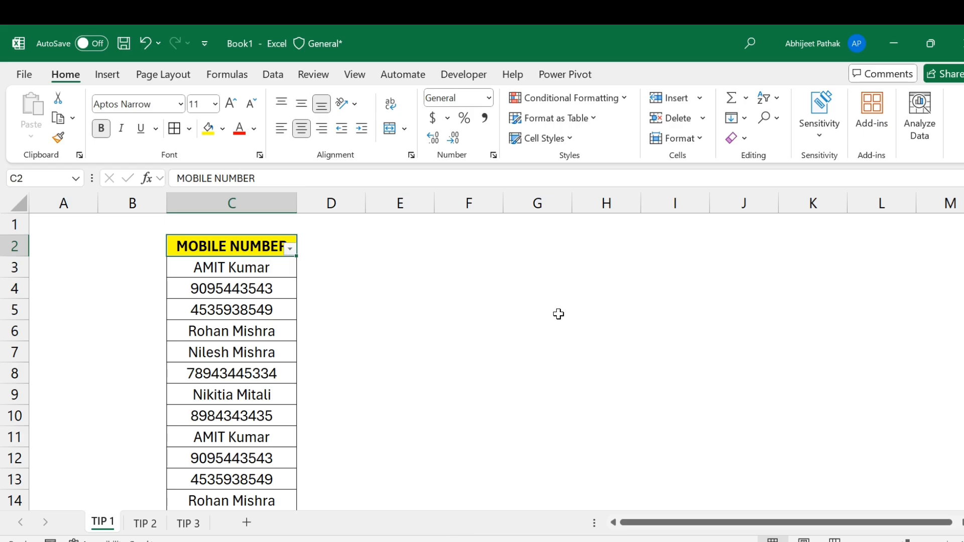
click(247, 76)
click(270, 75)
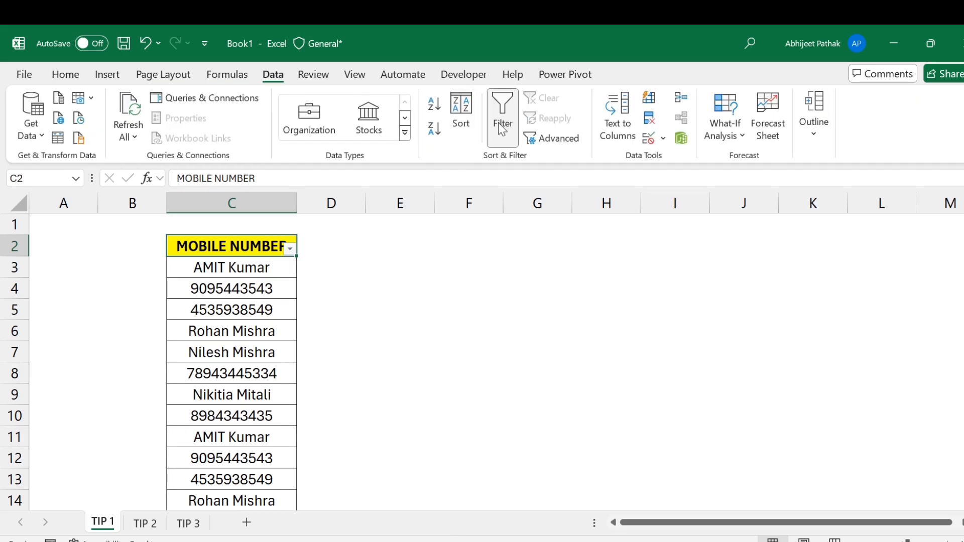
- Apply a custom text filter to the MOBILE NUMBER column with the condition "does not contain" *, and review the filtered rows
click(290, 248)
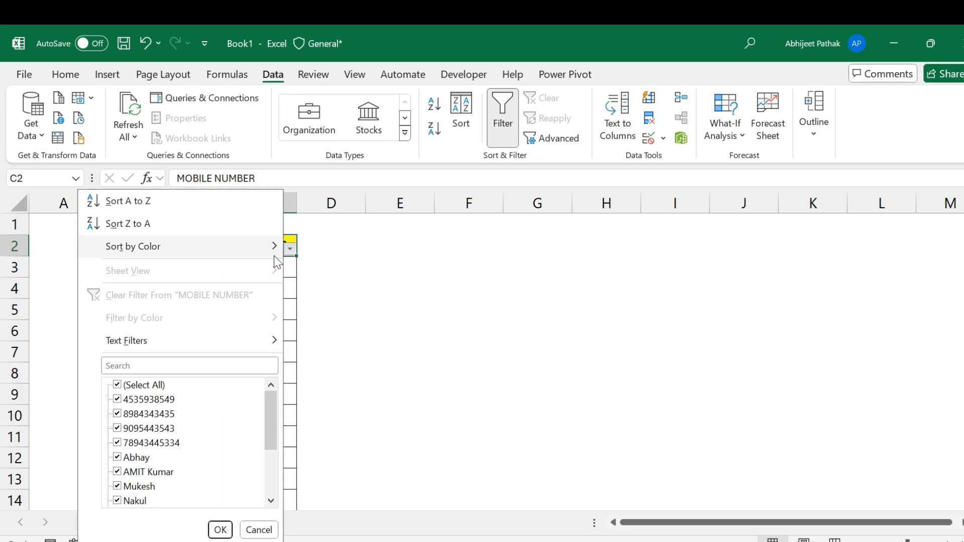
mouse_move(189, 343)
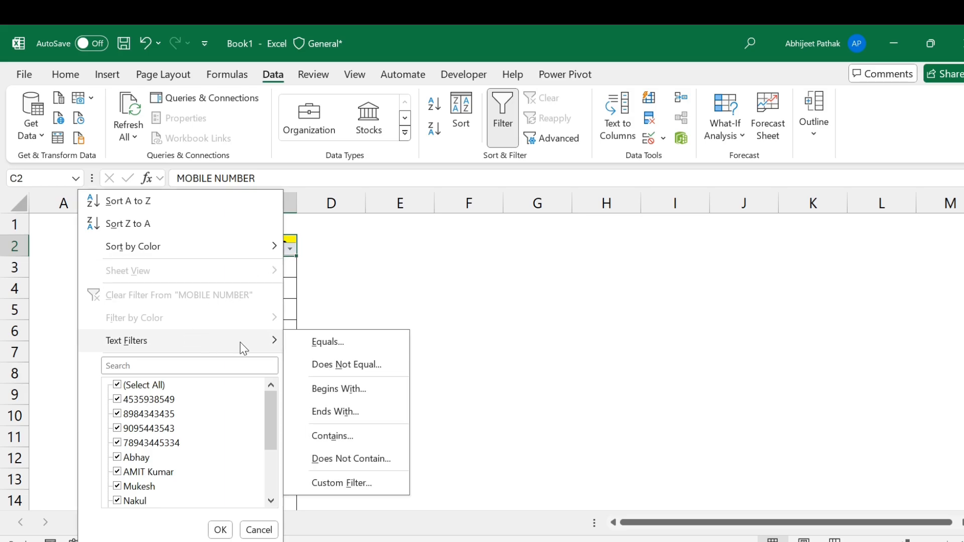
click(345, 491)
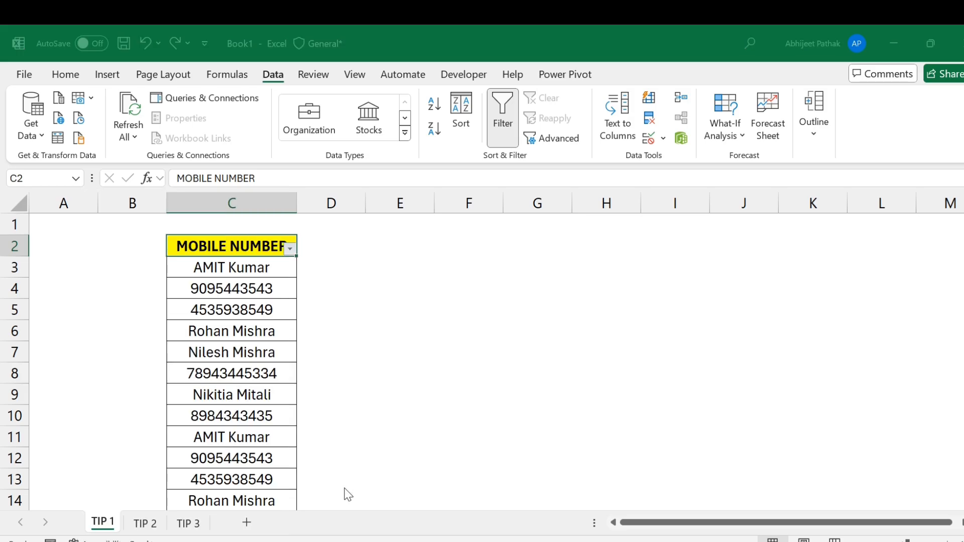
click(176, 352)
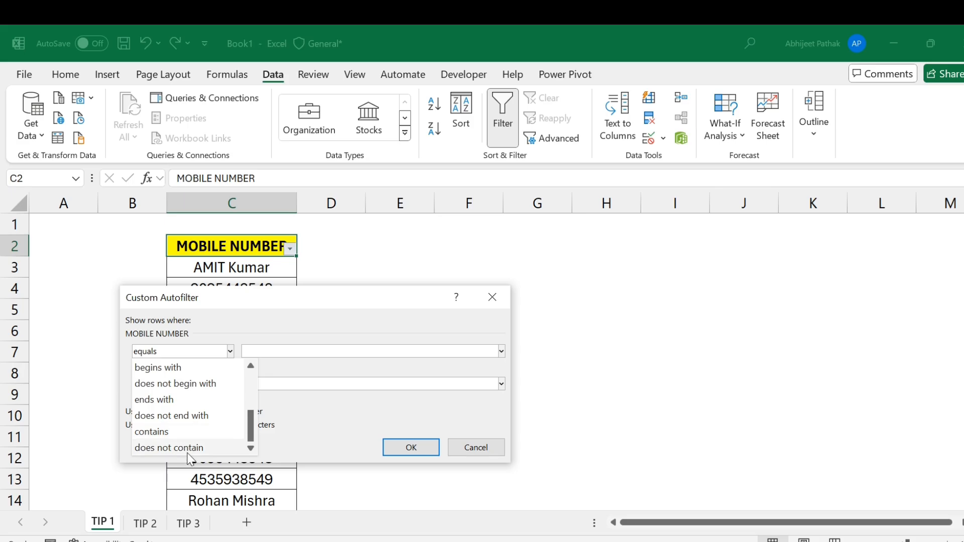
click(190, 452)
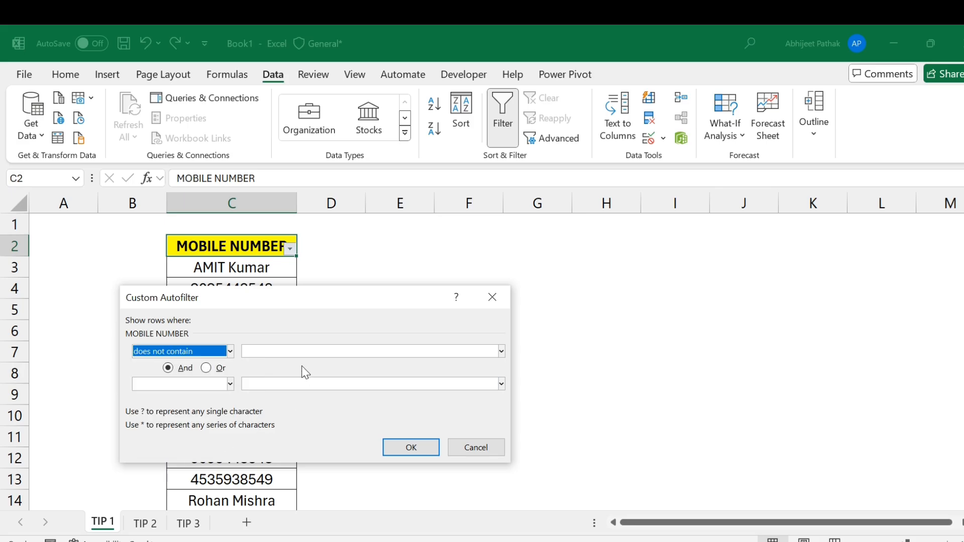
click(297, 351)
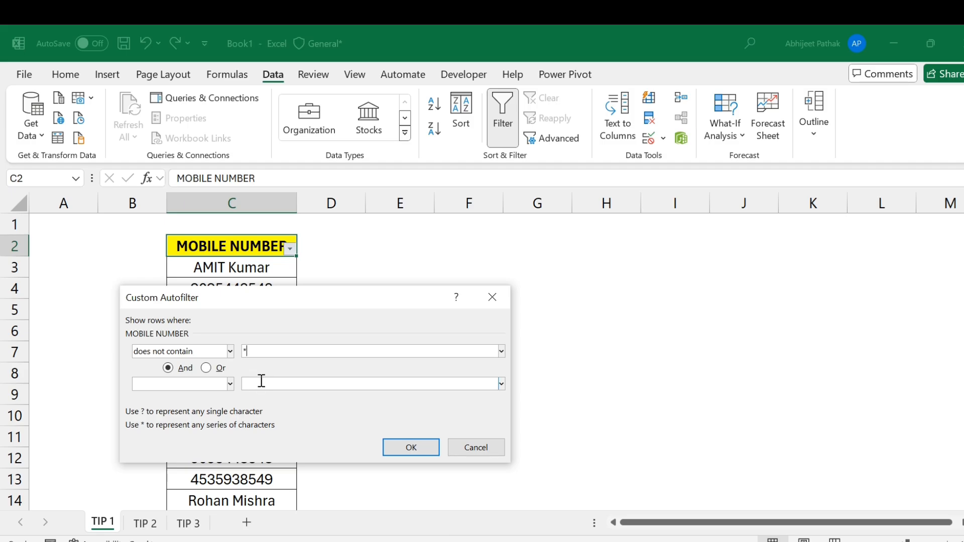
drag(327, 304, 602, 283)
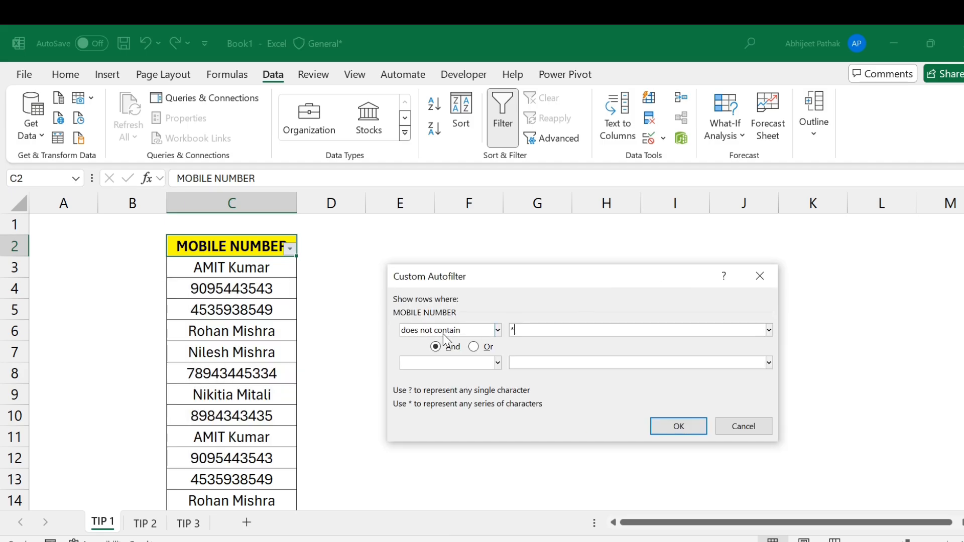
click(681, 428)
click(254, 267)
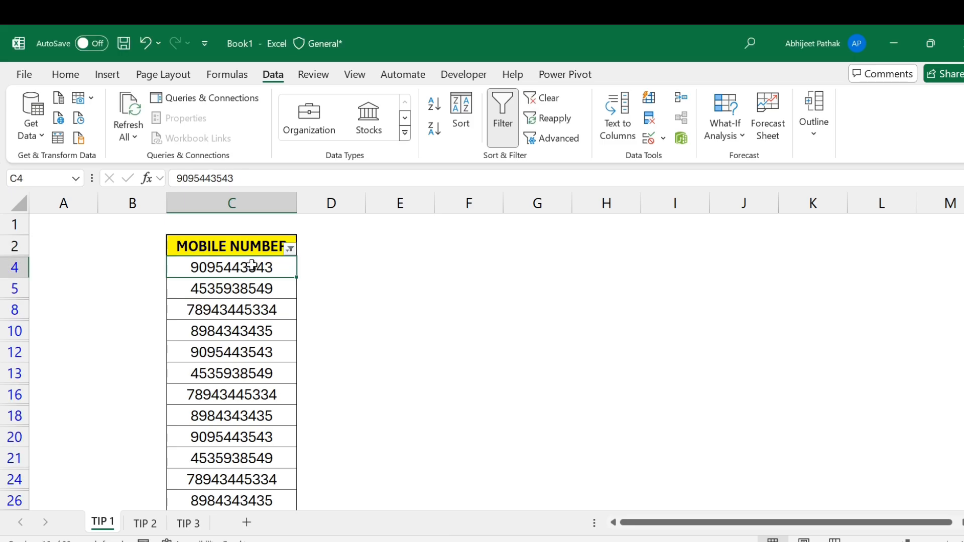
scroll(261, 372, down, 5)
scroll(261, 372, up, 5)
- Enter 989585 in cell F4 and widen column F
click(485, 267)
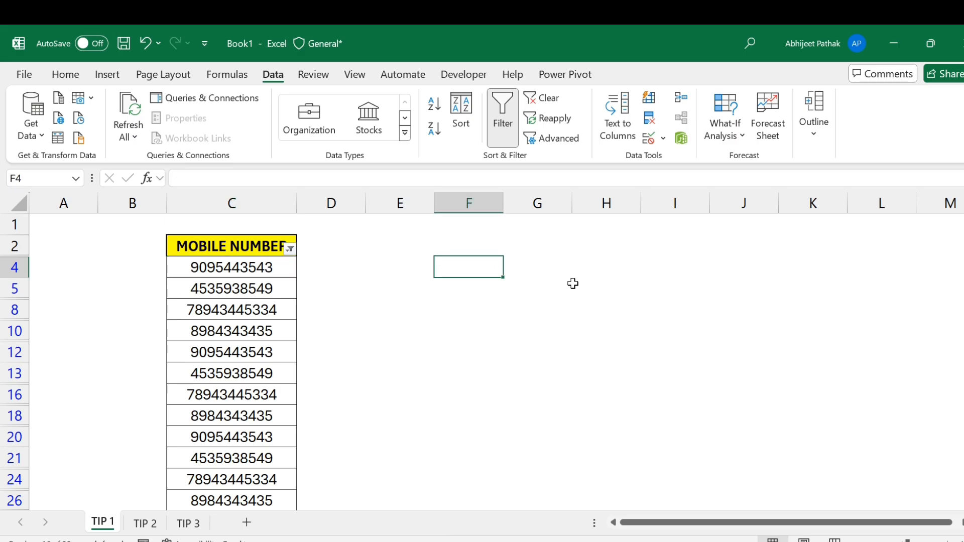
text(989585)
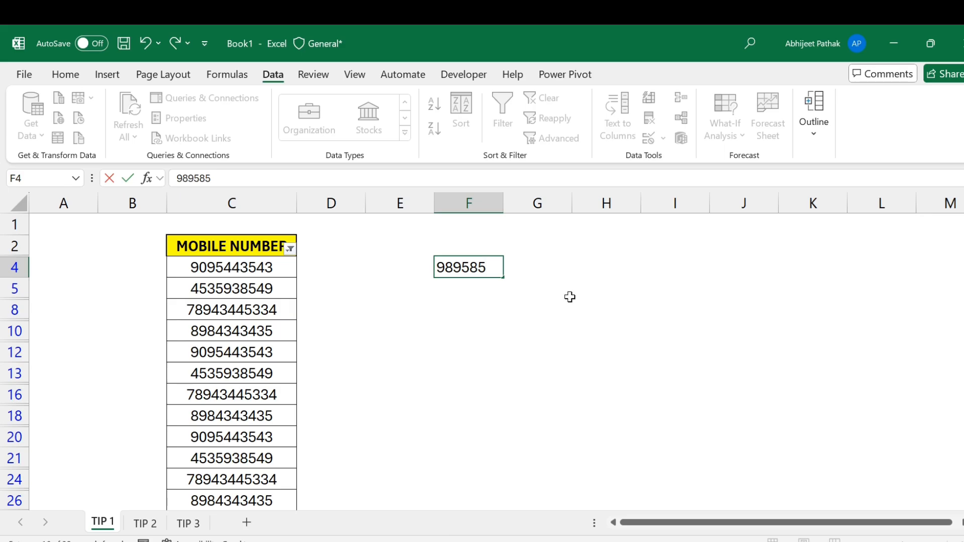
click(570, 295)
click(496, 271)
drag(504, 203, 536, 206)
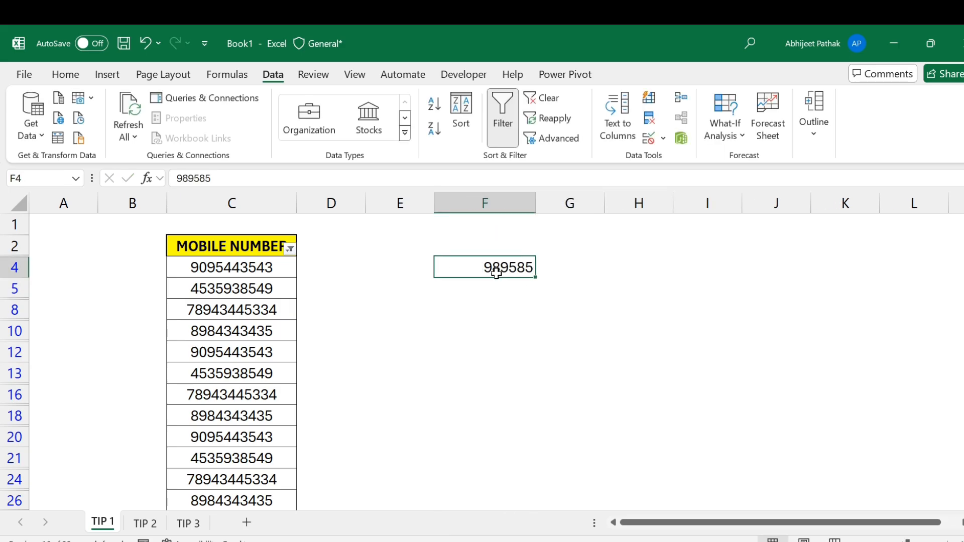
- Enter the sample text RAMAM in cell F8
click(485, 311)
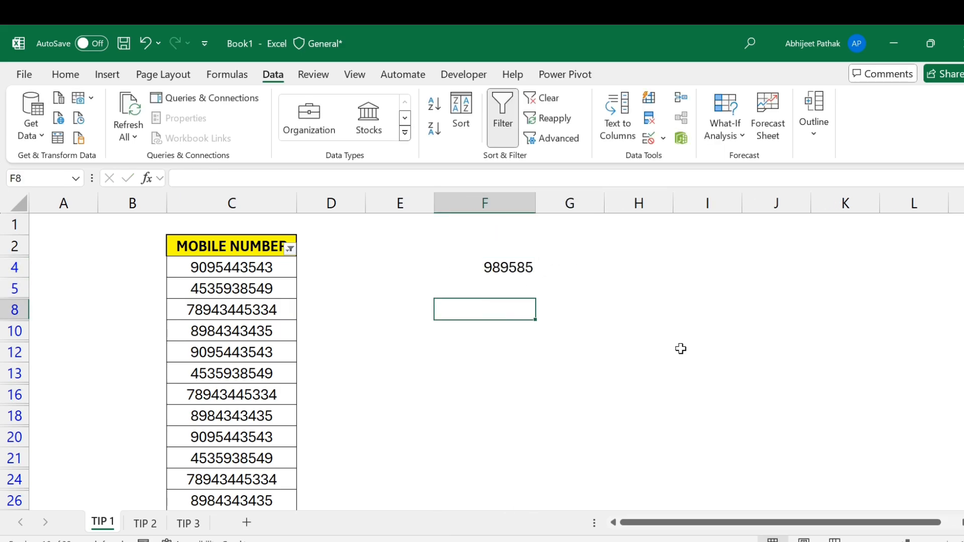
text(RAMAM)
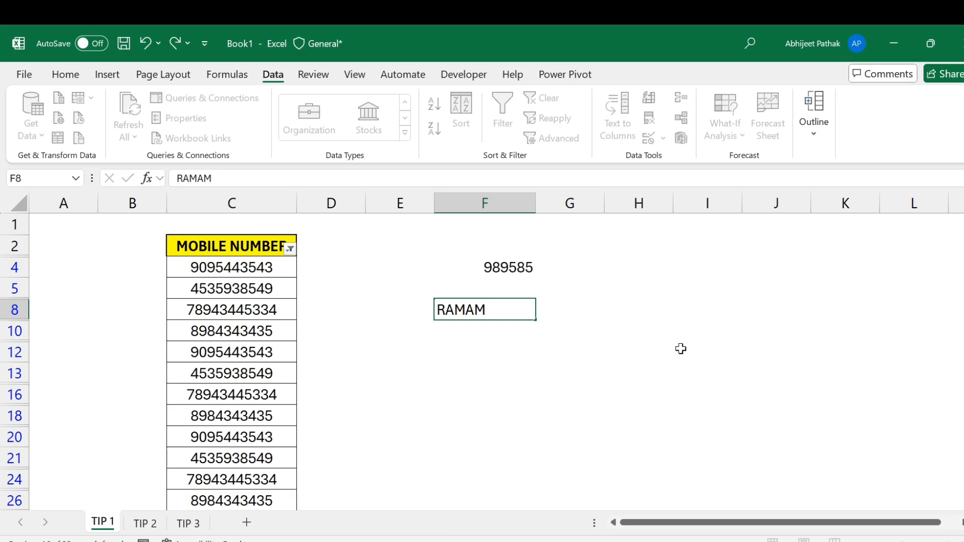
key(Return)
click(485, 306)
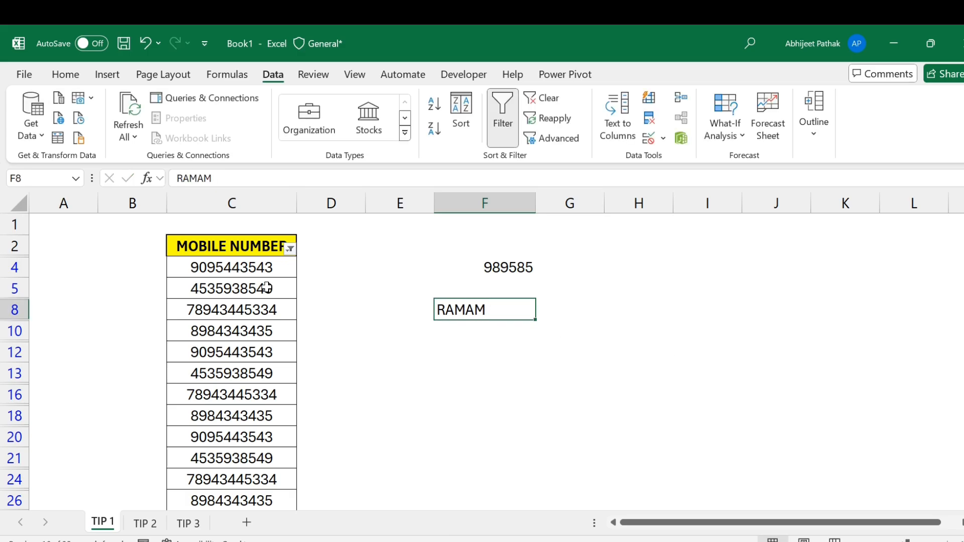
- Remove the centre alignment from all filtered numbers in the MOBILE NUMBER column, starting at C4
drag(260, 270, 257, 508)
scroll(257, 502, up, 3)
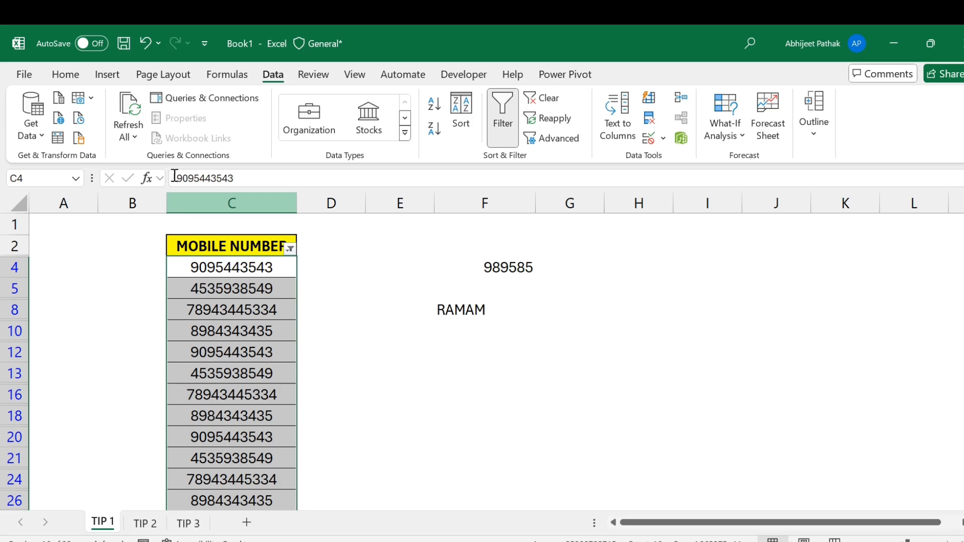
click(65, 74)
click(302, 131)
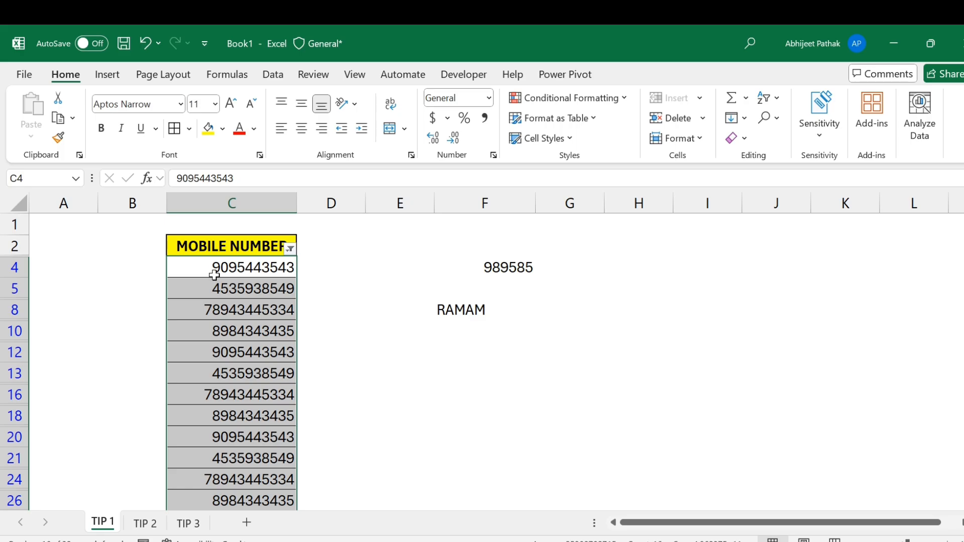
click(240, 271)
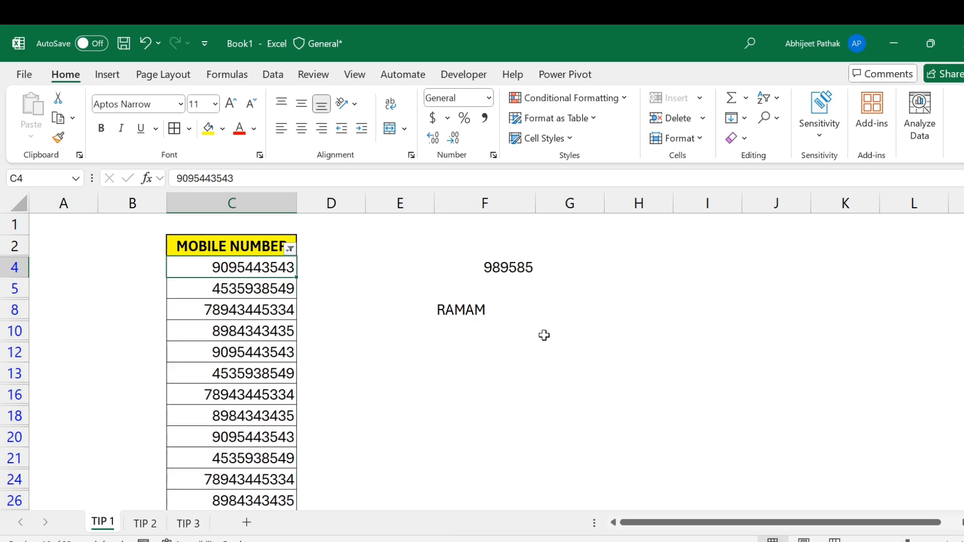
- Undo the alignment change, the sample entries in column F and the filter condition on the MOBILE NUMBER column
drag(492, 267, 493, 289)
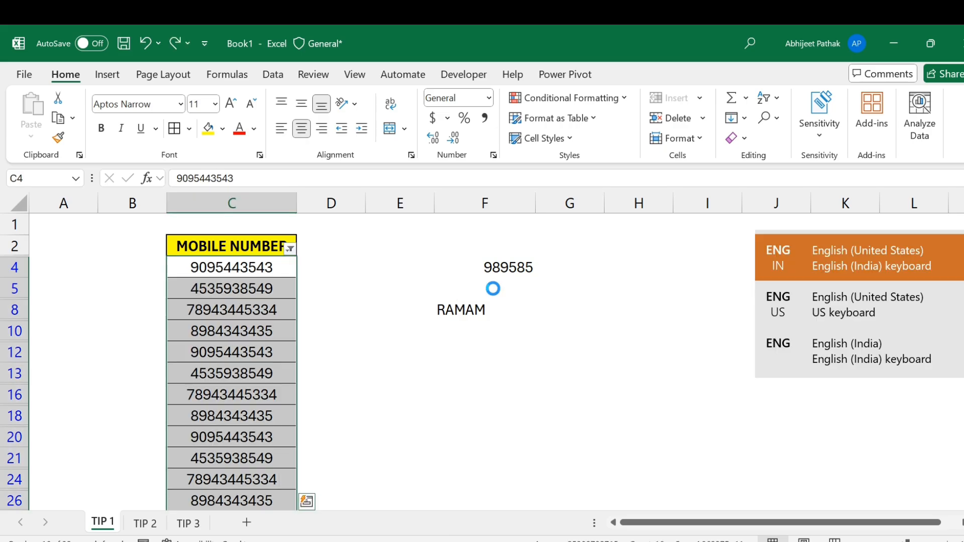
key(ctrl+z)
key(ctrl+z)
key(ctrl+z)
key(ctrl+z)
- Filter the MOBILE NUMBER column with a "contains" text condition that keeps only the names, and select the filtered names
click(290, 249)
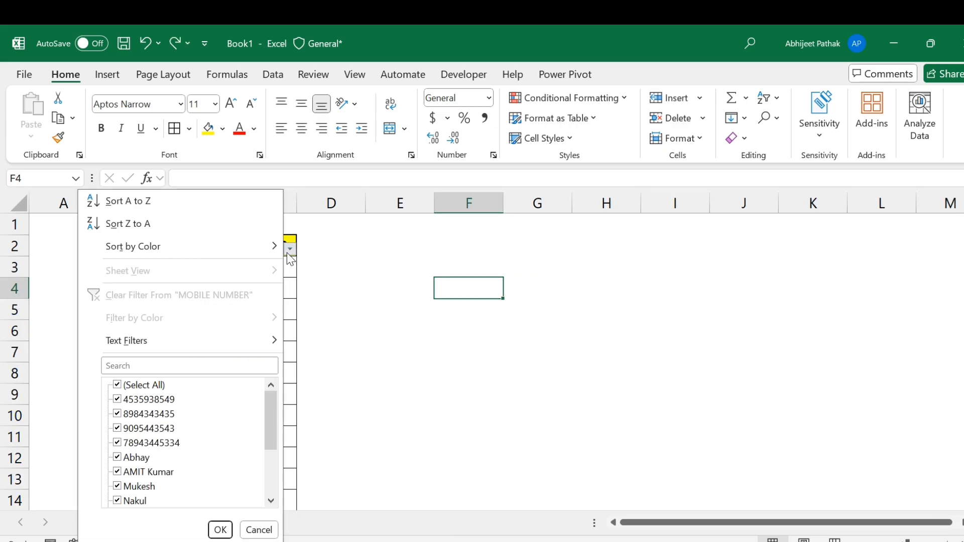
mouse_move(178, 341)
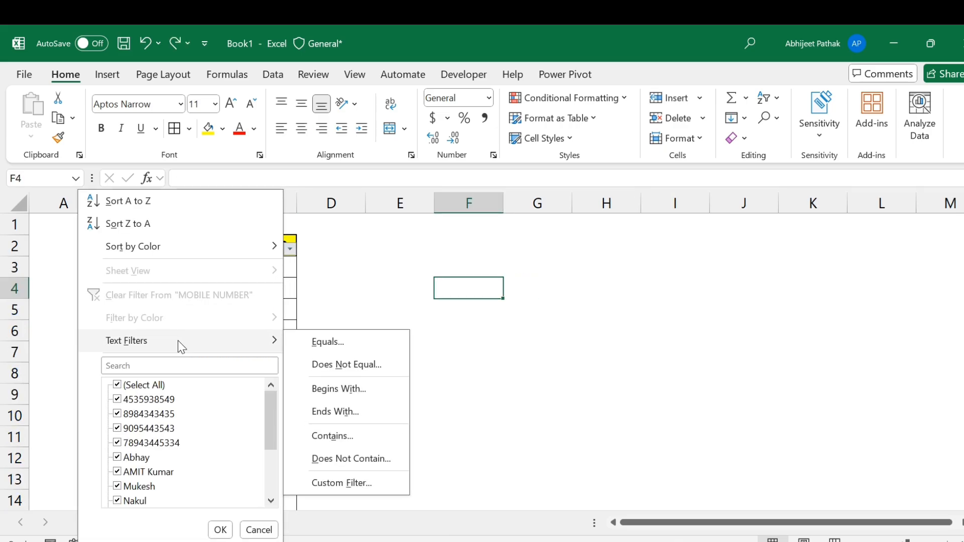
click(340, 437)
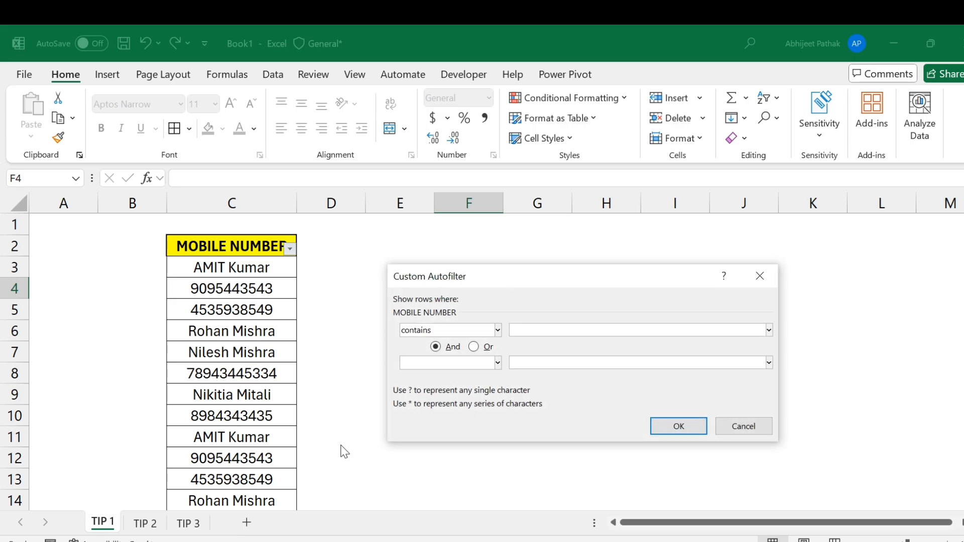
key(Return)
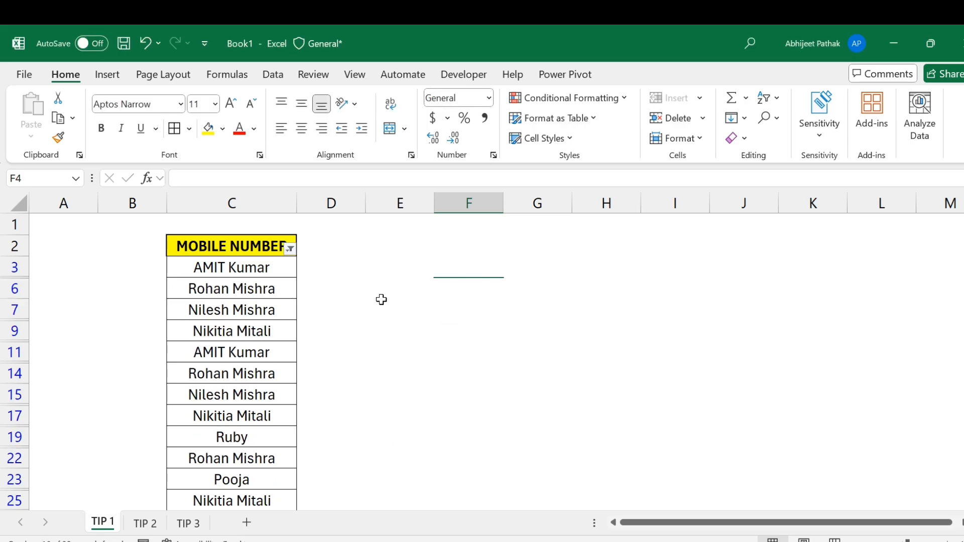
drag(251, 268, 271, 482)
scroll(236, 306, up, 2)
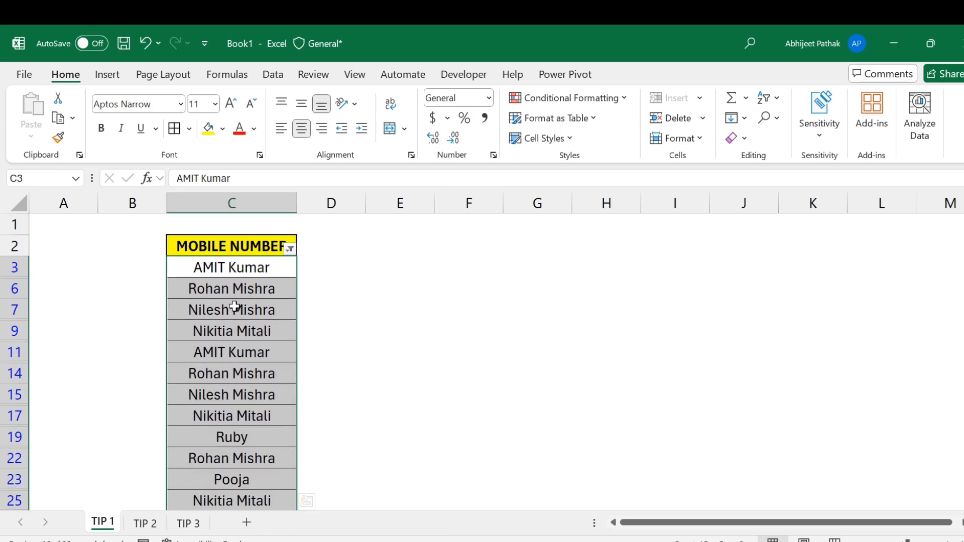
- Remove the filter from the MOBILE NUMBER column and bring up the VALUE list on sheet TIP 2
click(242, 248)
key(ctrl+shift+l)
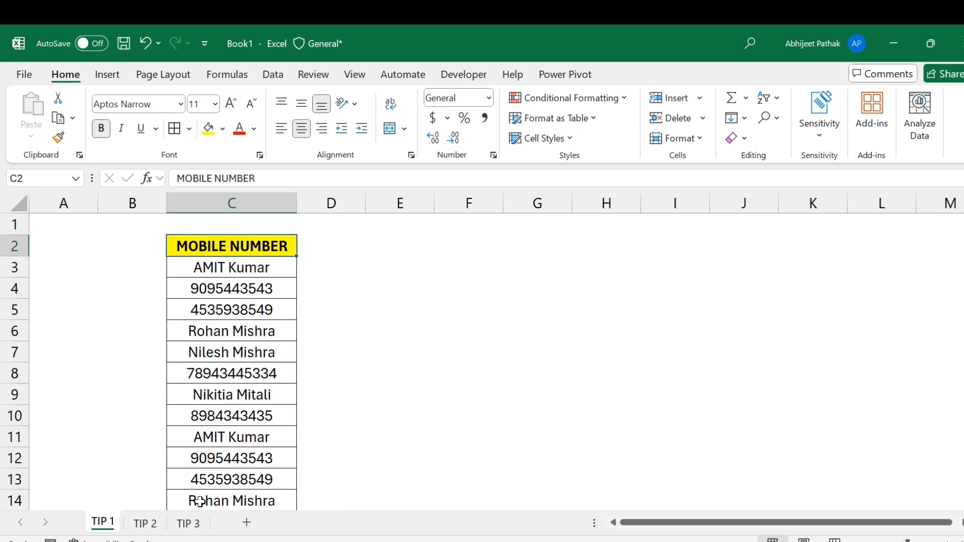
click(143, 524)
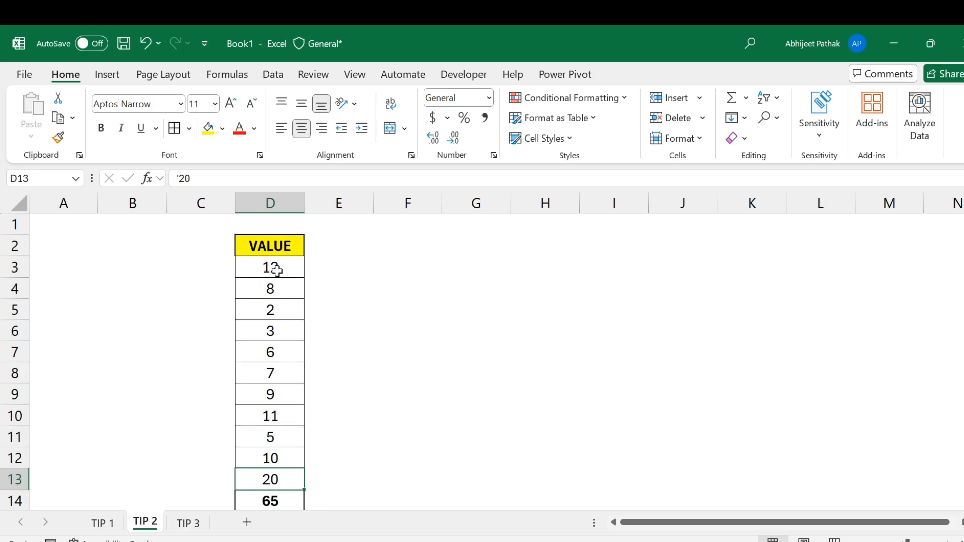
scroll(284, 317, down, 1)
scroll(306, 316, up, 1)
scroll(281, 401, down, 1)
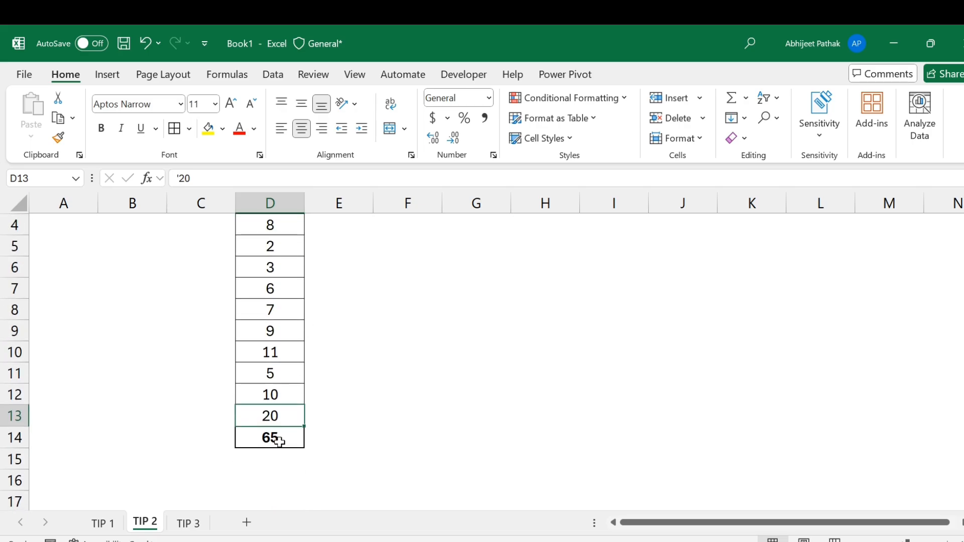
- Examine the SUM formula in D14 and the entries of the VALUE list from D3 to D9
click(279, 433)
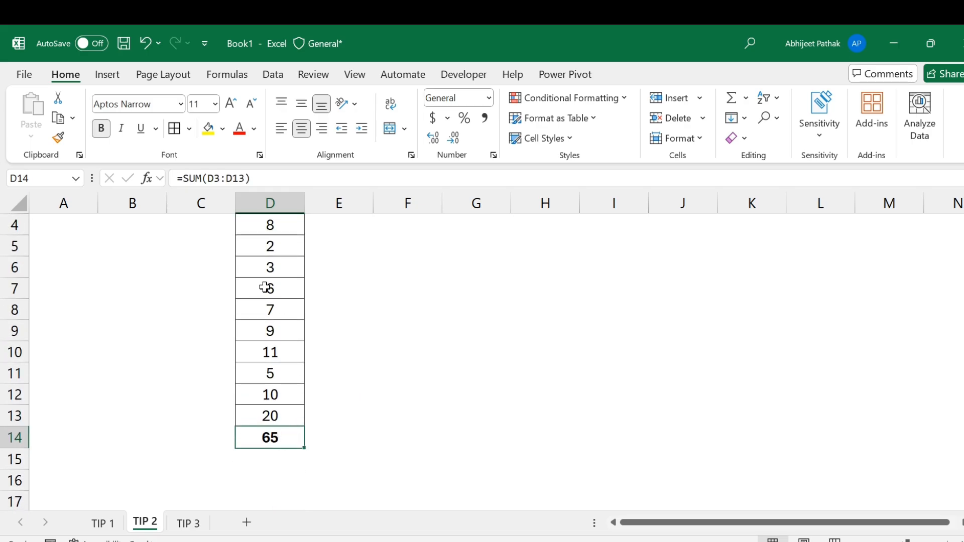
scroll(265, 287, up, 1)
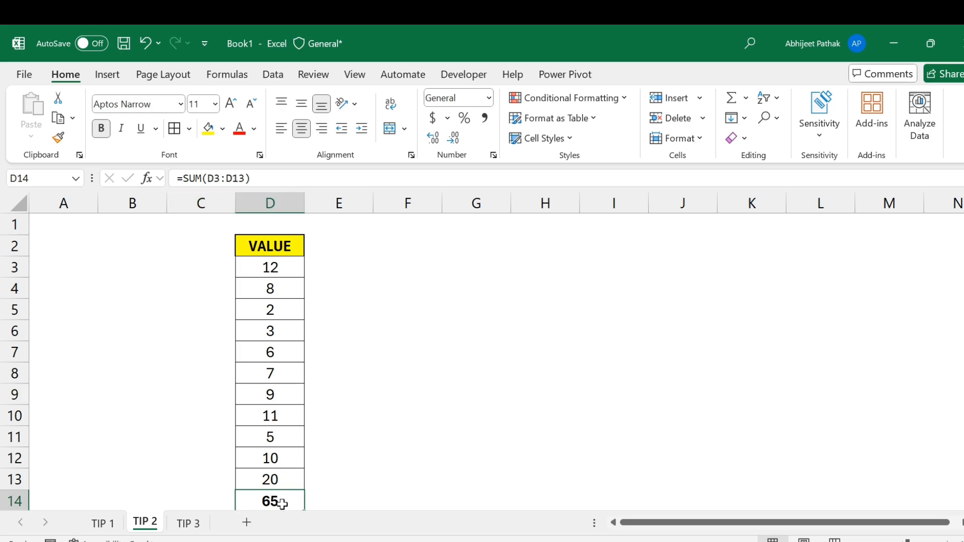
scroll(292, 406, down, 1)
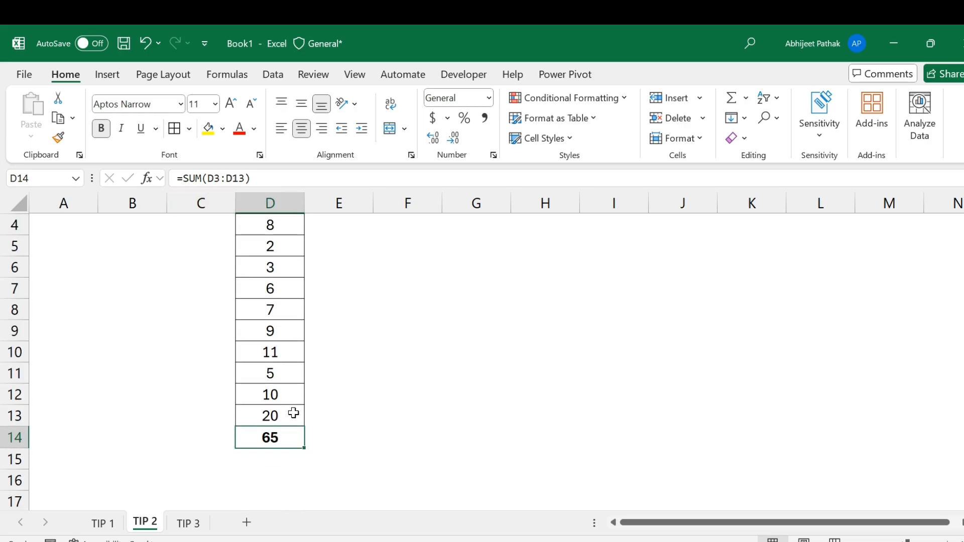
scroll(294, 411, up, 1)
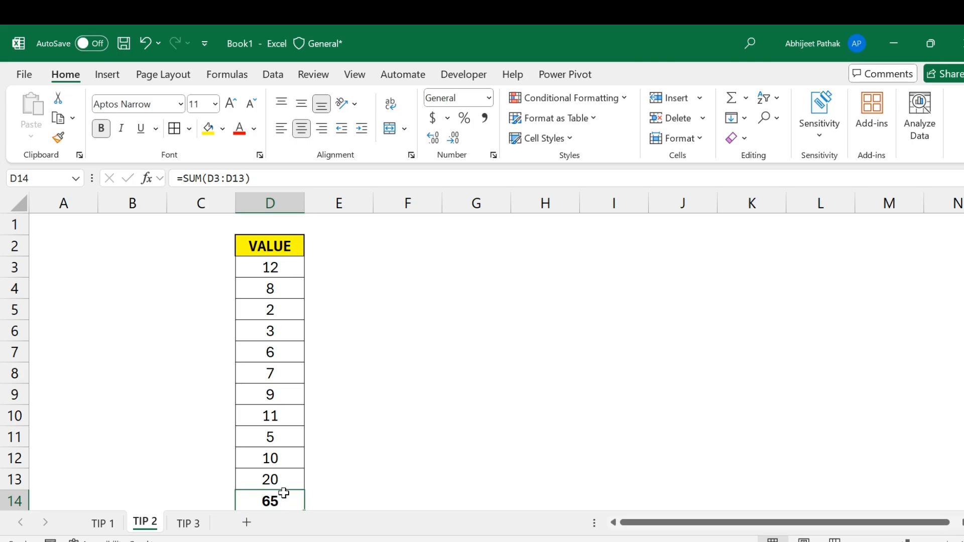
click(281, 268)
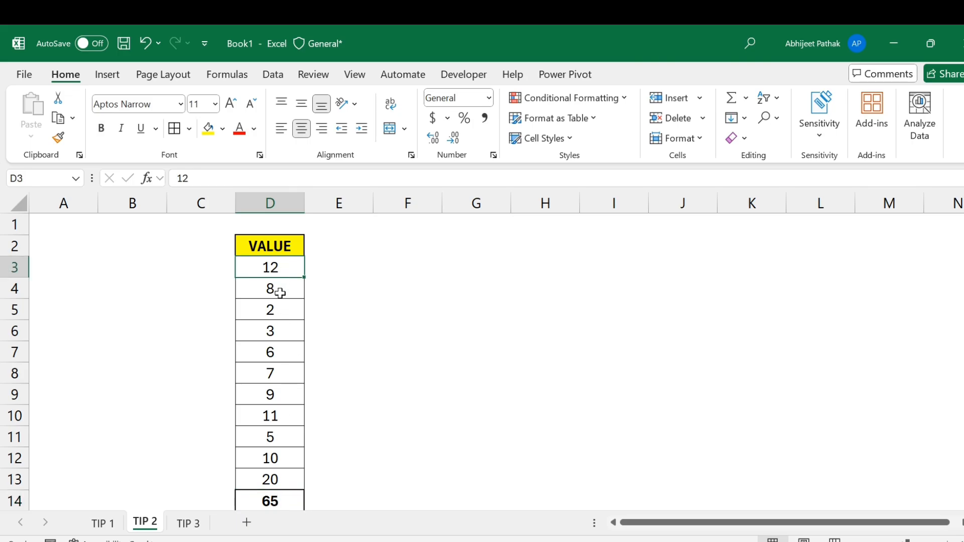
click(277, 289)
click(280, 314)
click(281, 336)
click(279, 356)
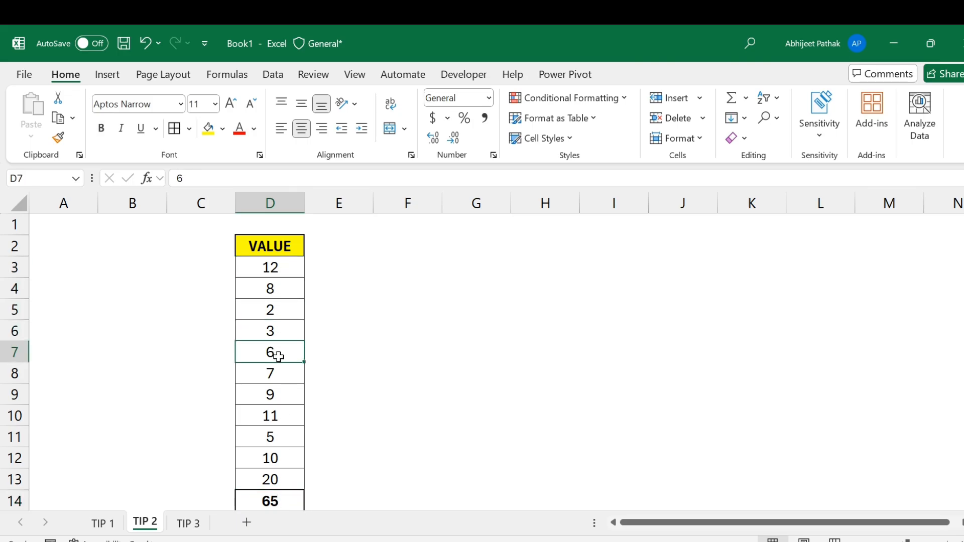
click(285, 378)
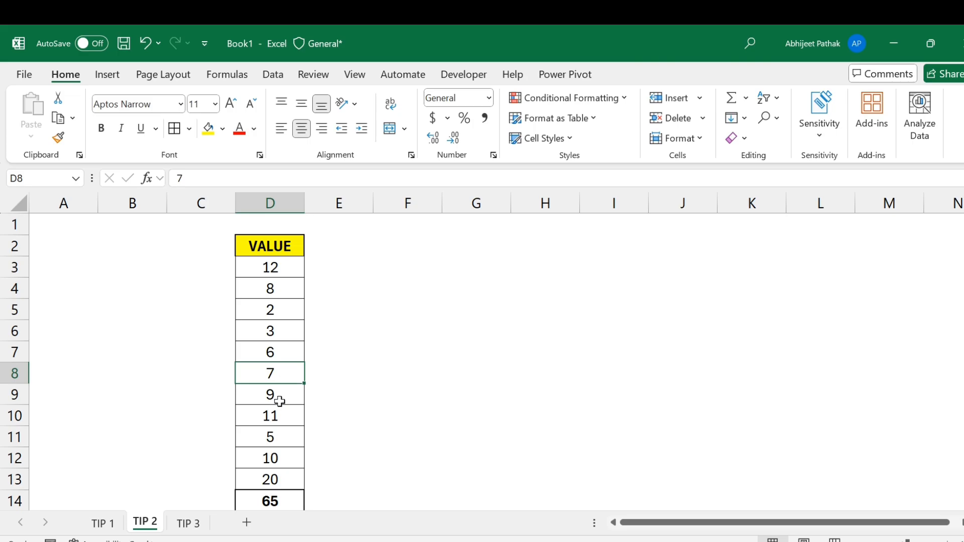
click(277, 394)
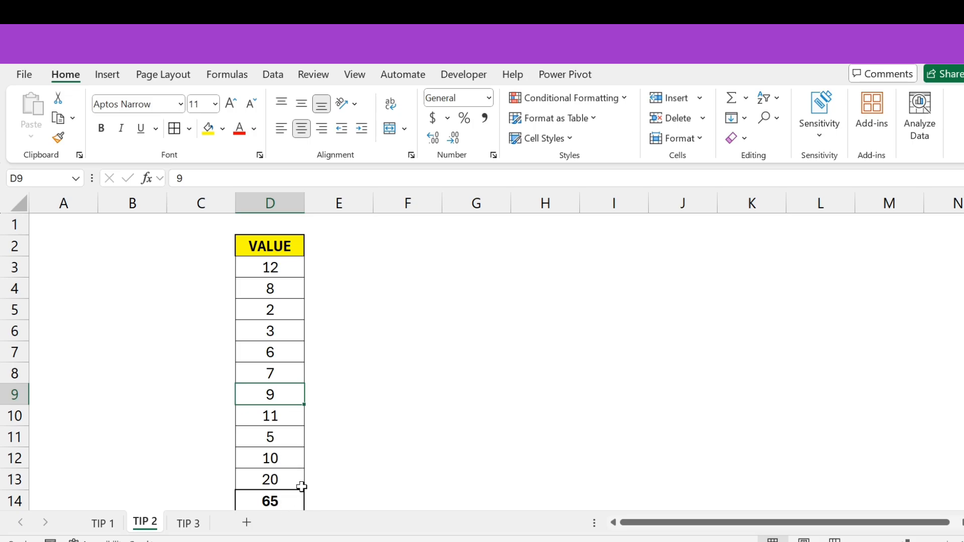
- Add a filter to the VALUE header in D2 and open its custom number filter
click(281, 247)
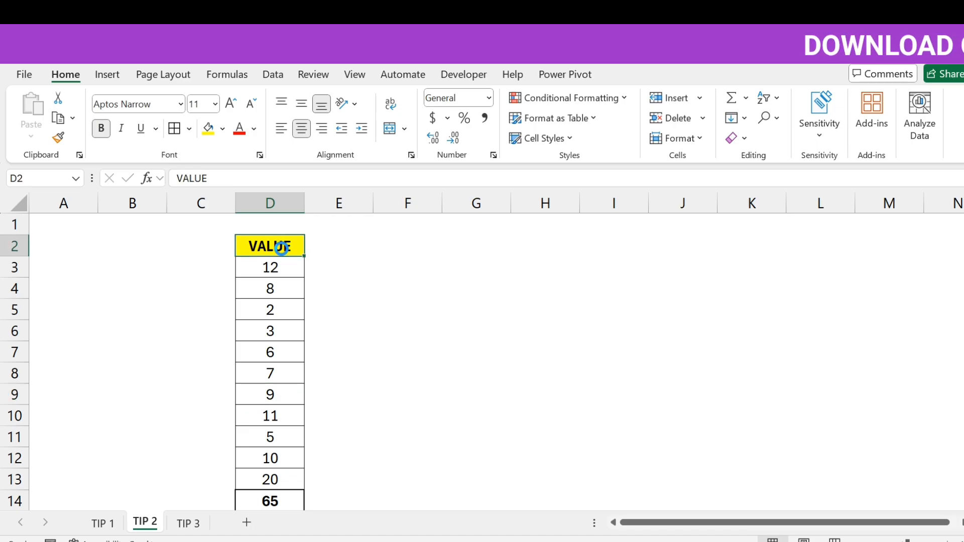
key(ctrl+shift+l)
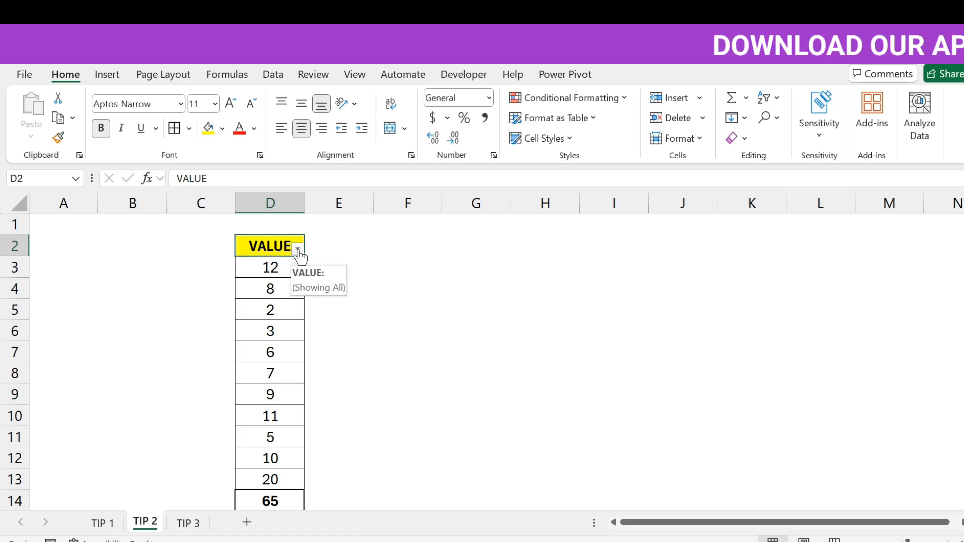
click(297, 249)
mouse_move(192, 344)
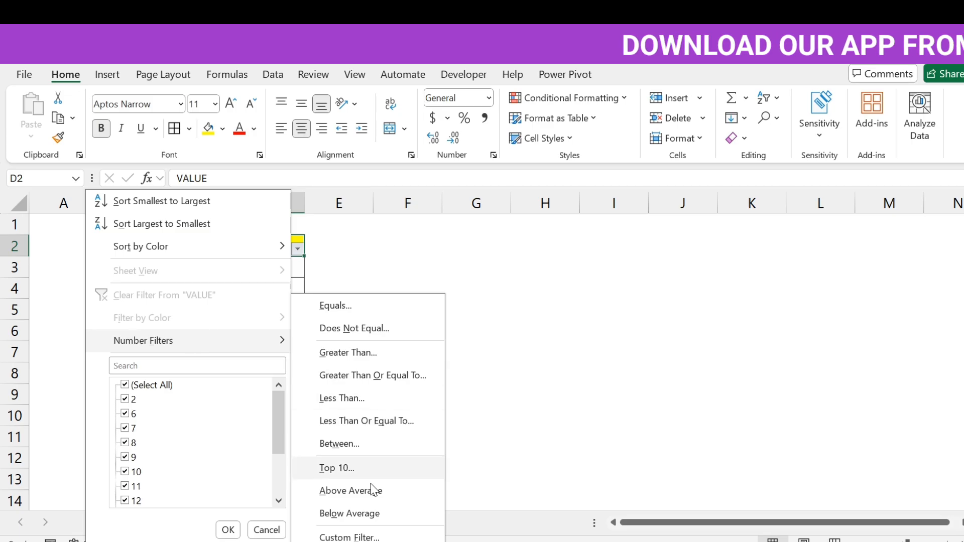
click(350, 536)
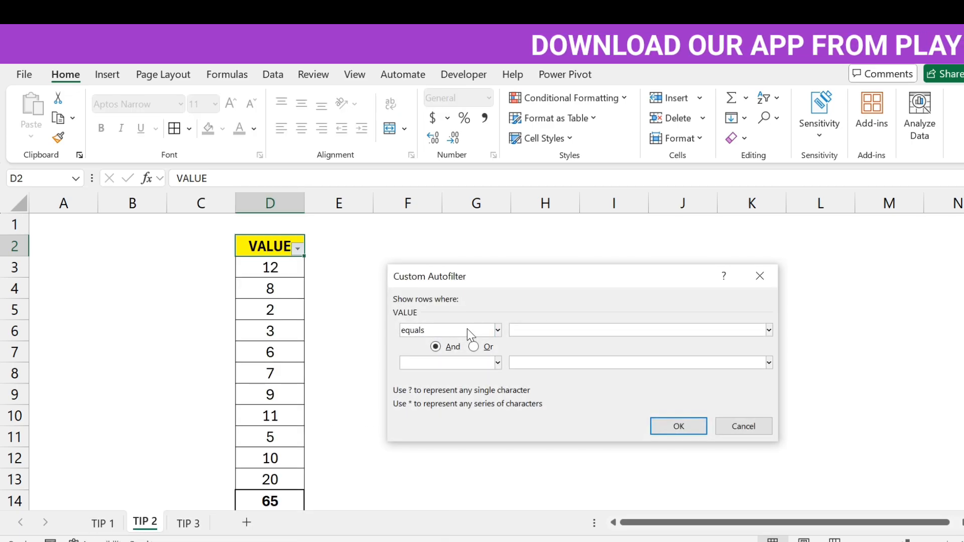
- Filter the VALUE column with the condition contains * and select the filtered cells D6 to D13
click(467, 329)
scroll(432, 422, down, 2)
click(446, 426)
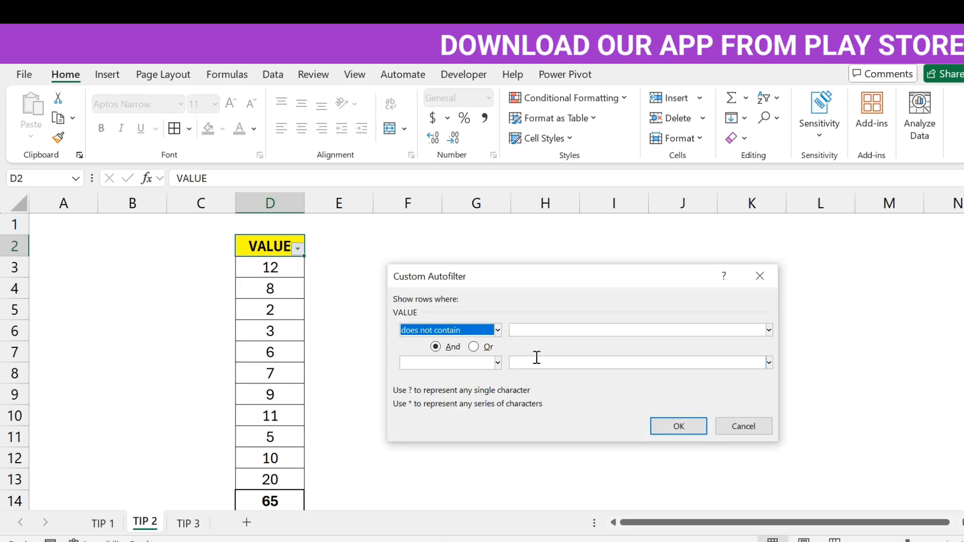
click(563, 329)
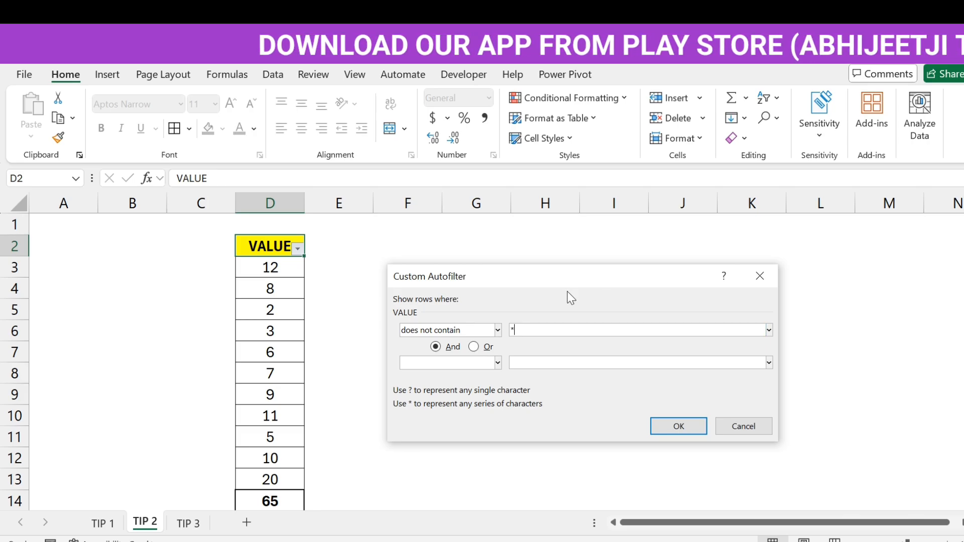
click(481, 331)
click(440, 413)
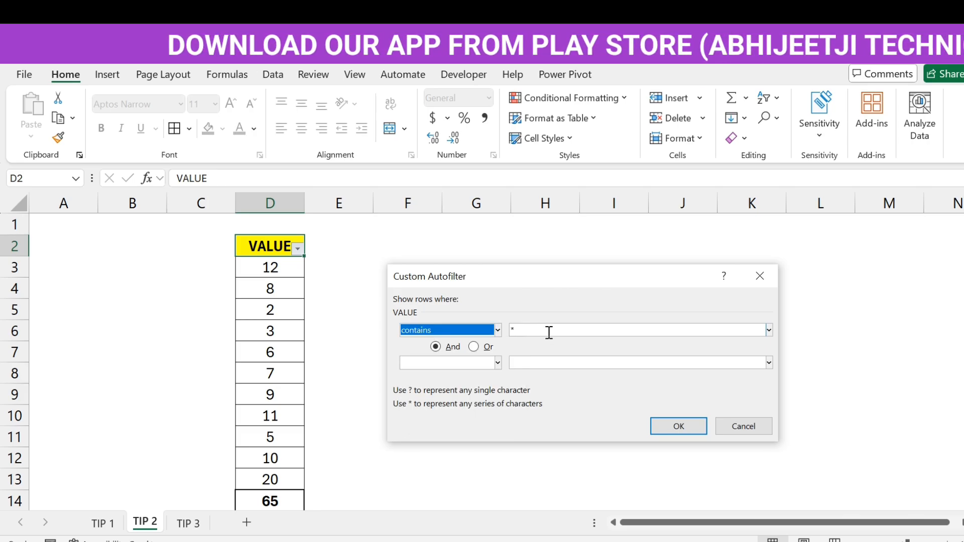
click(549, 330)
click(679, 425)
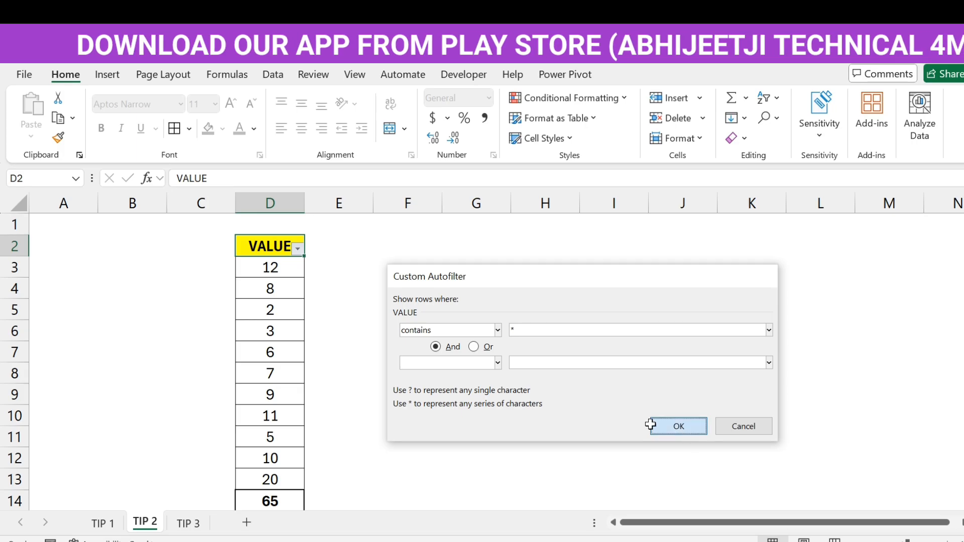
drag(276, 269, 282, 311)
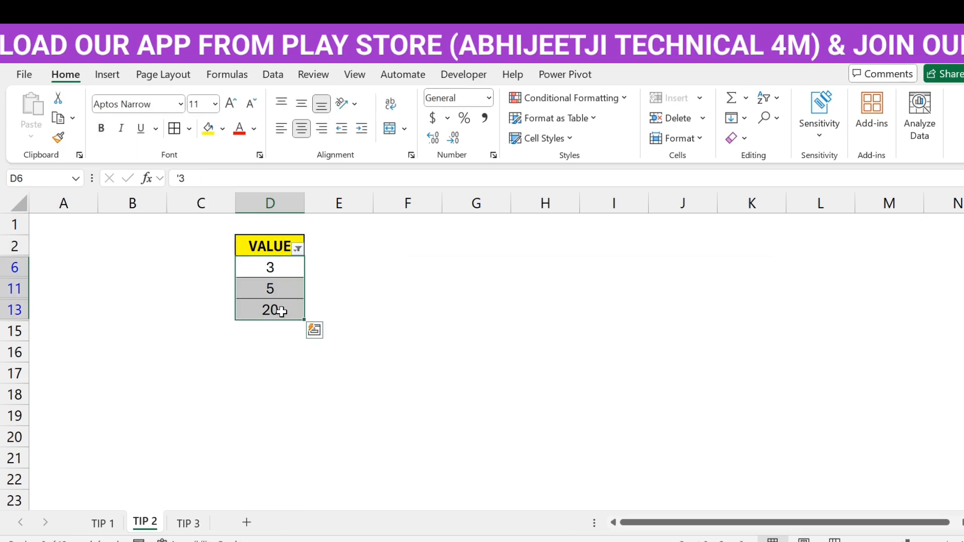
- Try re-entering 3 in D6 and 5 in D11 as plain numbers, and undo the entries
click(277, 268)
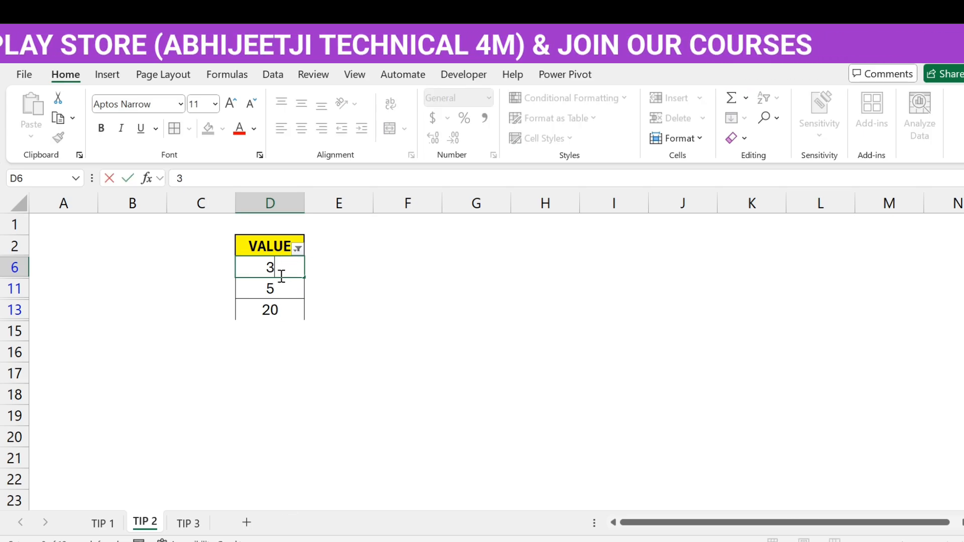
key(Down)
text(5)
key(Return)
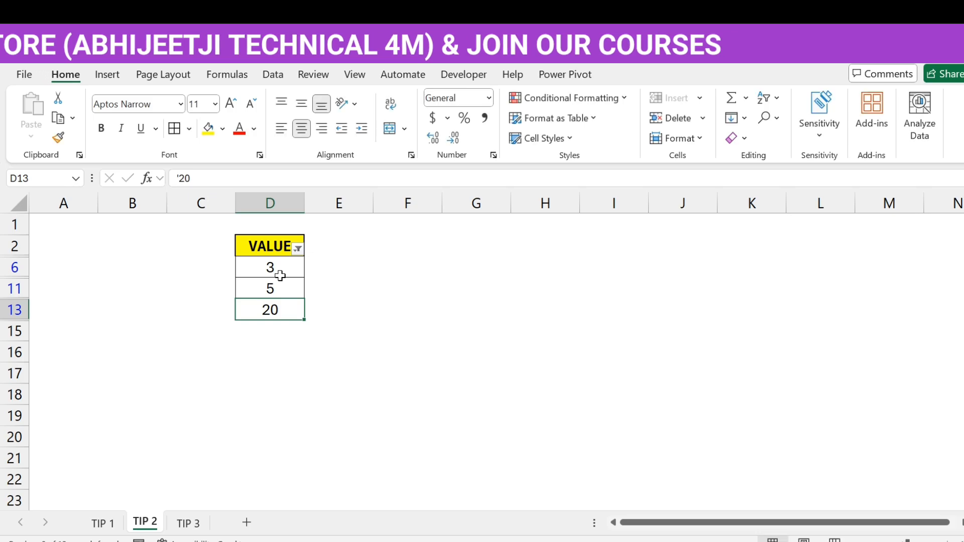
key(Up)
key(ctrl+z)
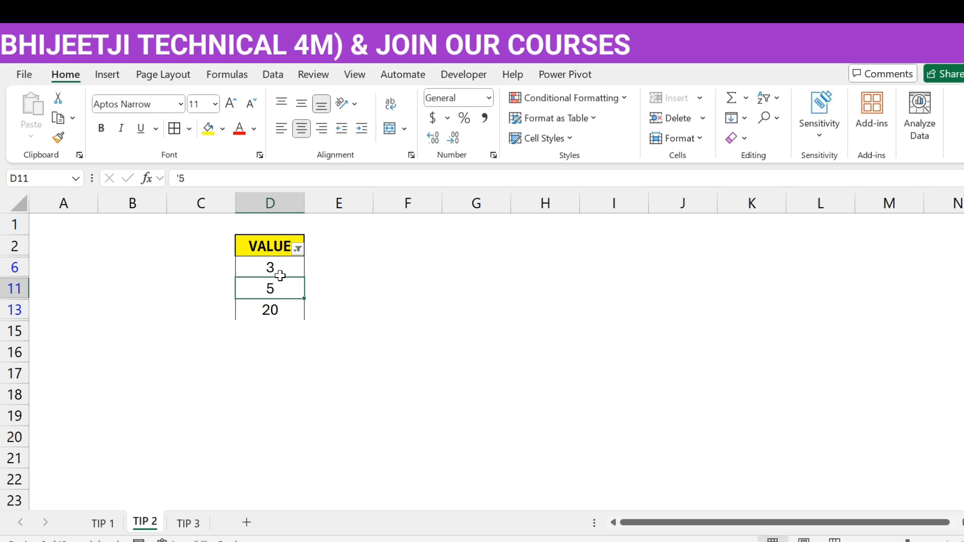
- Remove the centre alignment from the filtered cells D6 to D13, and undo that change
drag(280, 267, 282, 303)
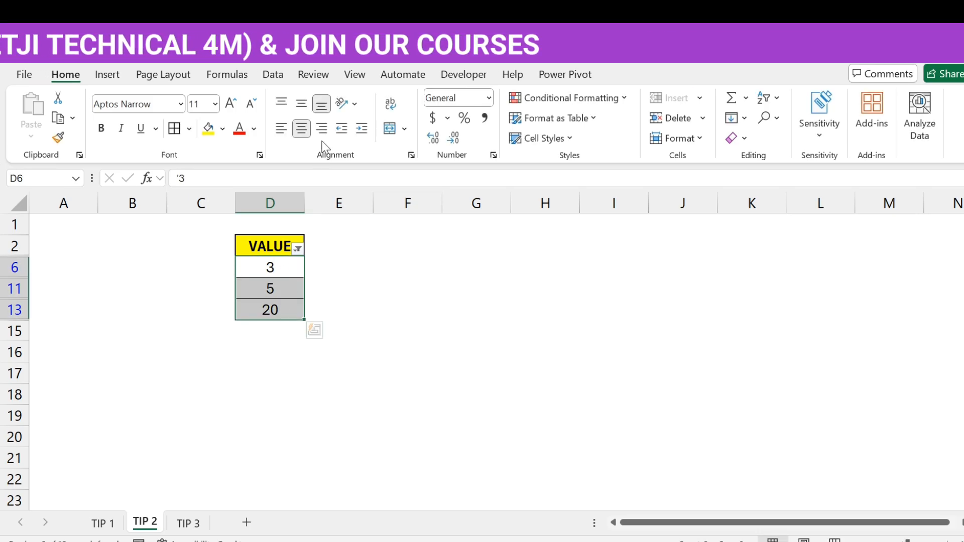
click(301, 128)
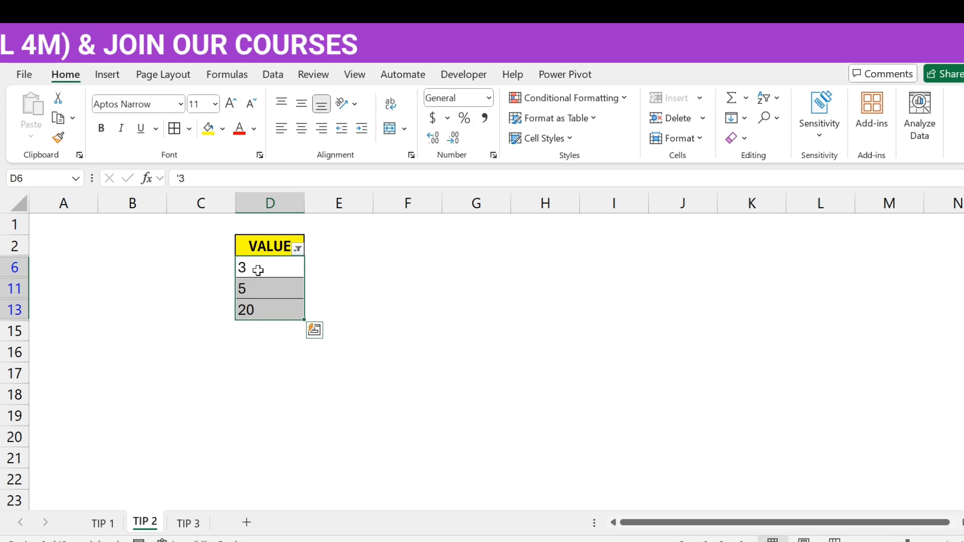
key(ctrl+z)
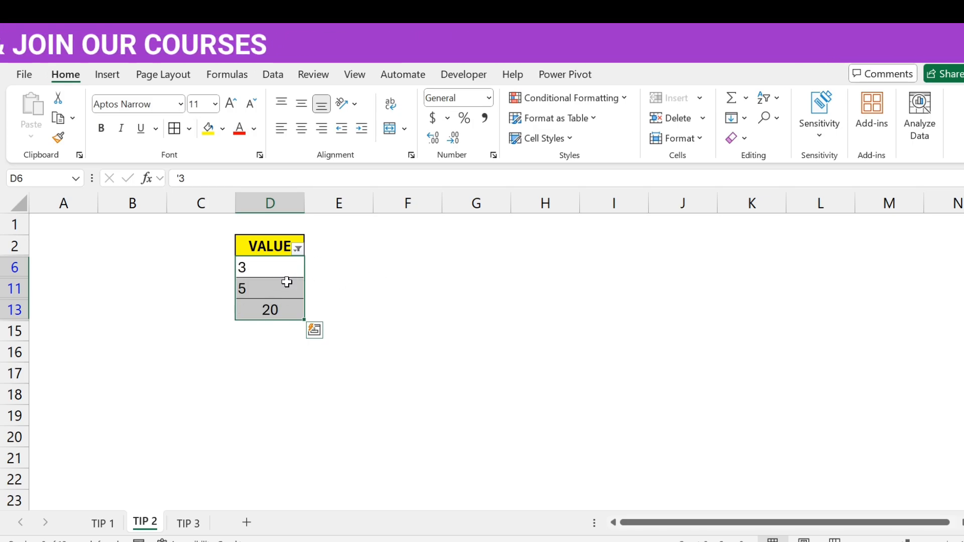
click(337, 293)
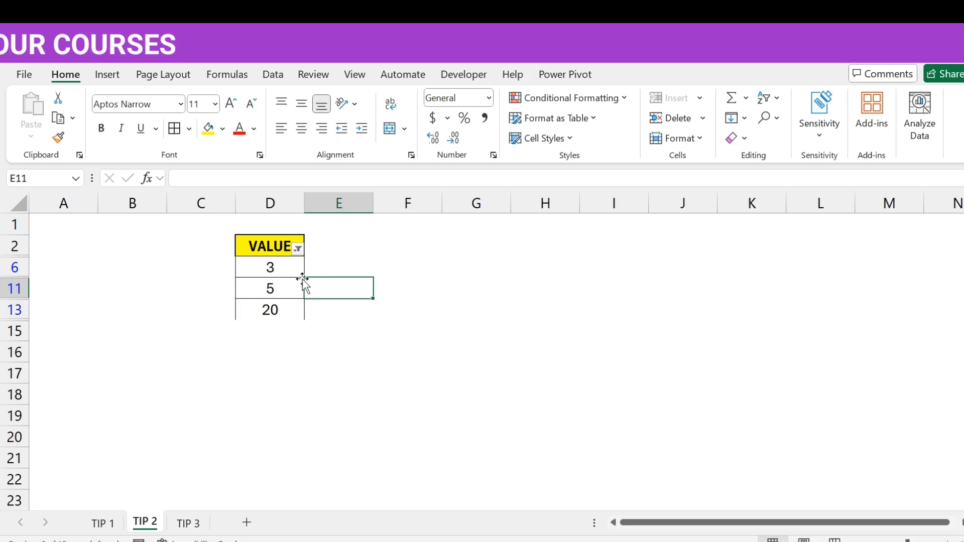
- Enter =VALUE(D6) in E6 and fill the formula down the filtered rows to E13
click(337, 264)
text(VALUE()
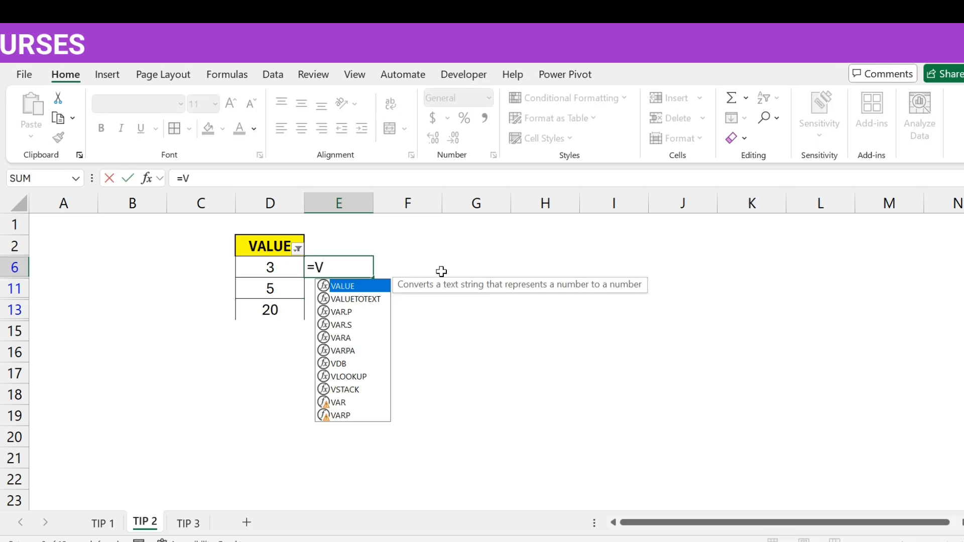
key(Left)
key(Return)
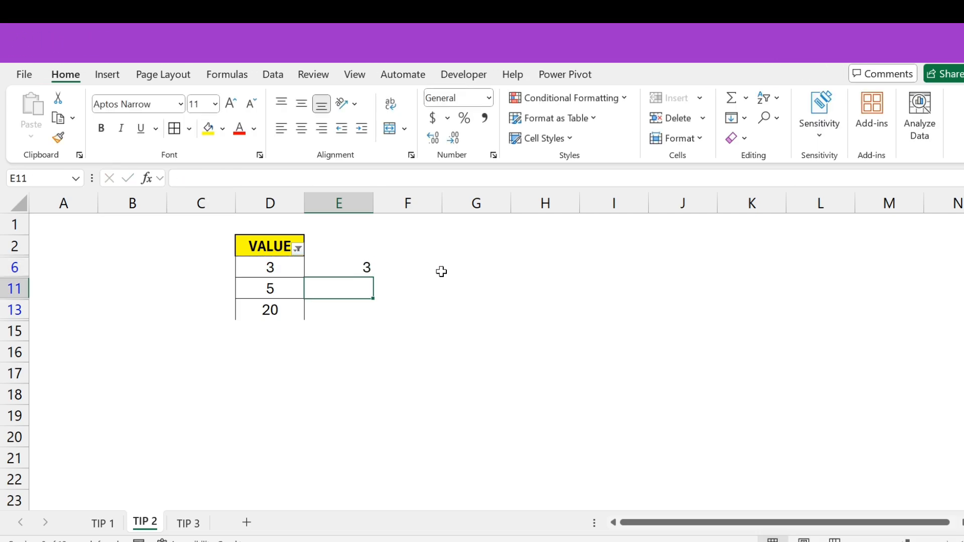
click(366, 264)
drag(375, 279, 372, 310)
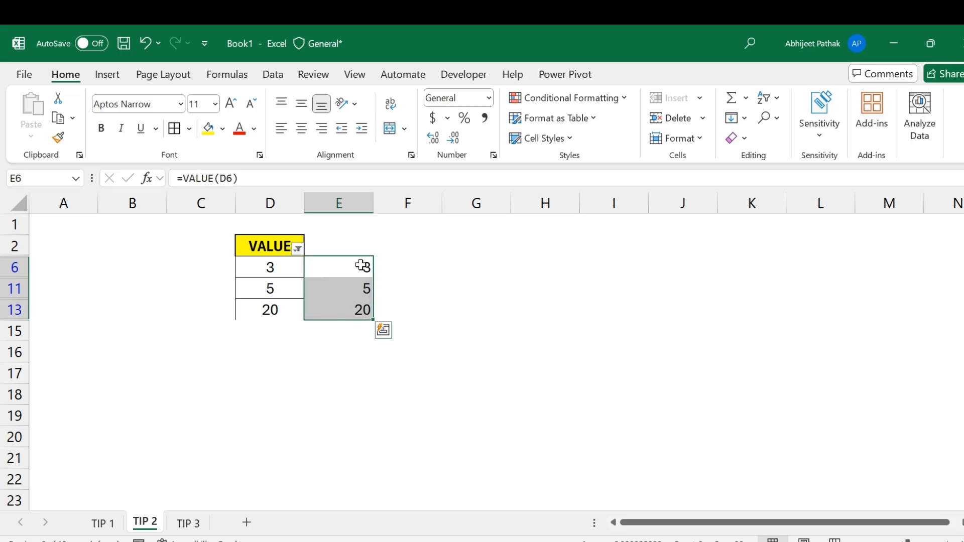
- Try pasting the converted results from E6 to E13 as values over the VALUE column at D6, and undo the paste
key(ctrl+c)
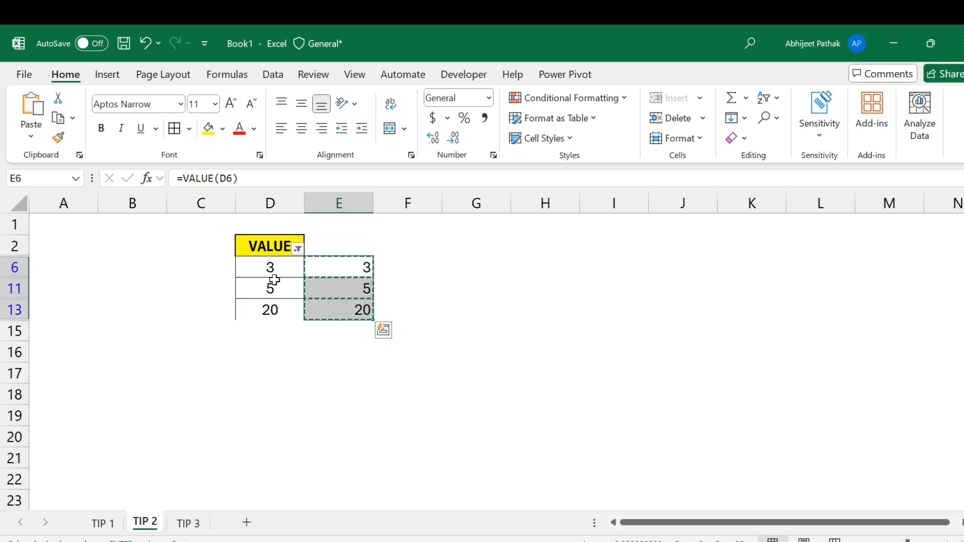
click(269, 266)
key(ctrl+v)
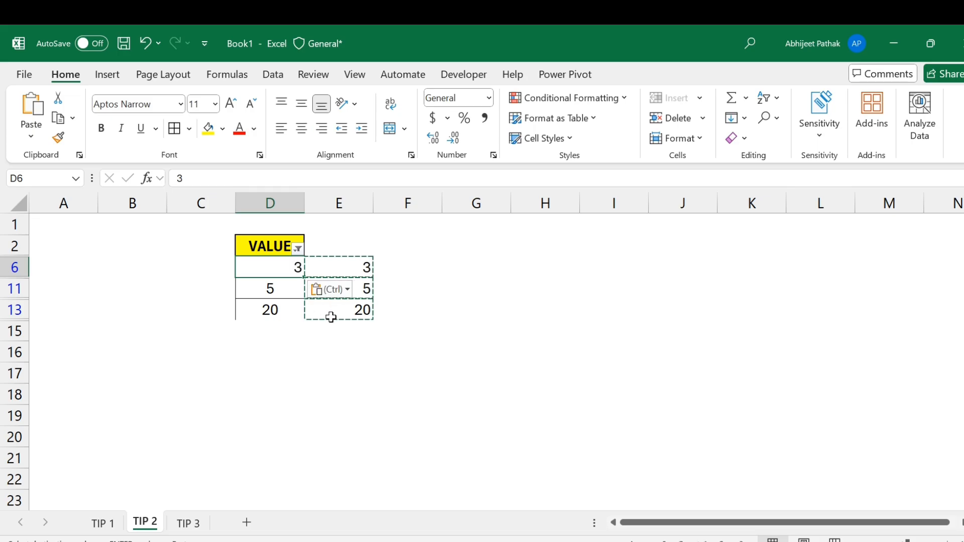
key(ctrl+z)
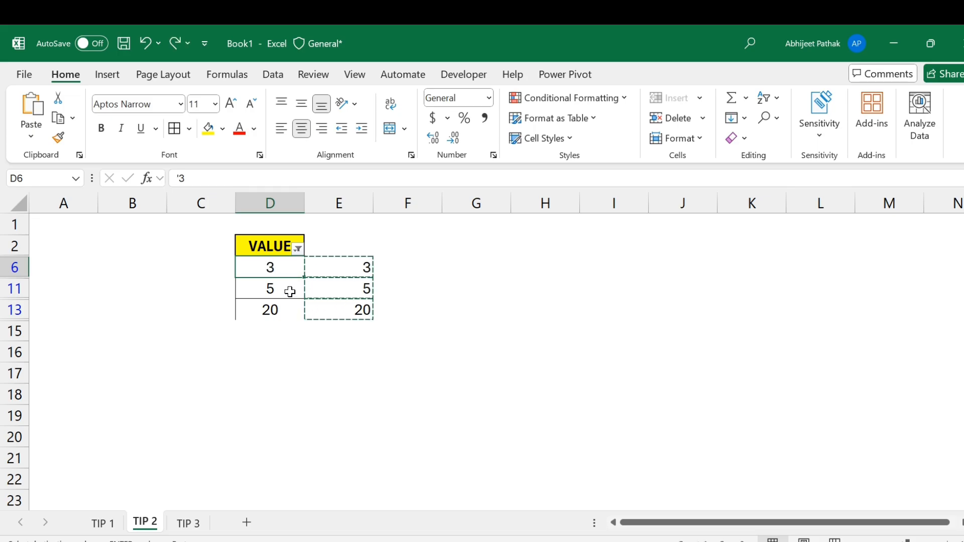
- Try to paste the copied results back onto column E at E6, and select the VALUE header in D2
click(337, 279)
drag(338, 279, 340, 304)
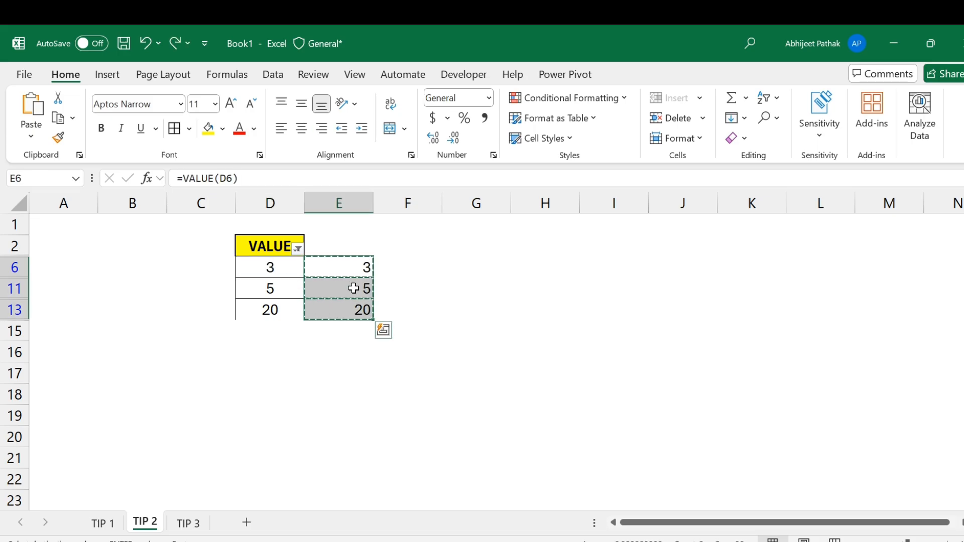
click(356, 264)
right_click(357, 263)
click(405, 219)
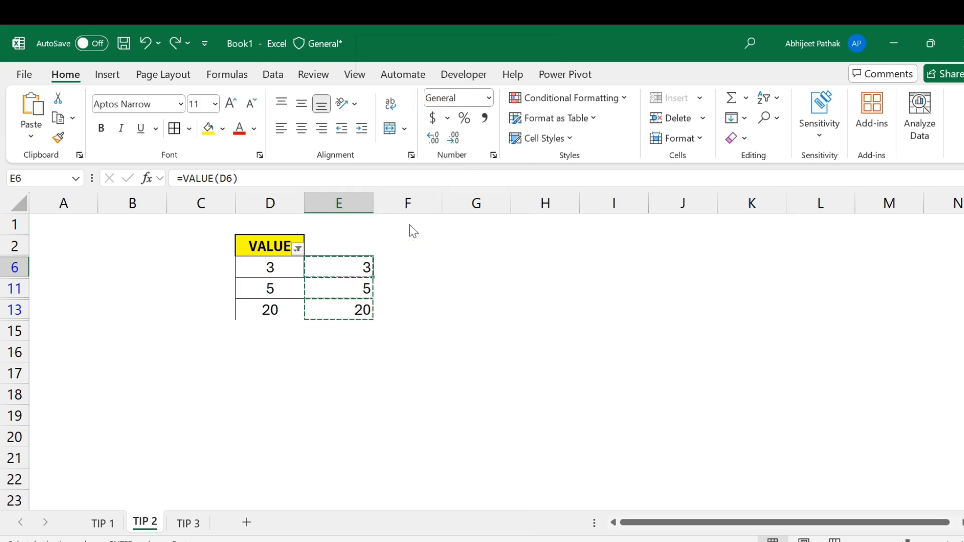
click(281, 193)
click(481, 355)
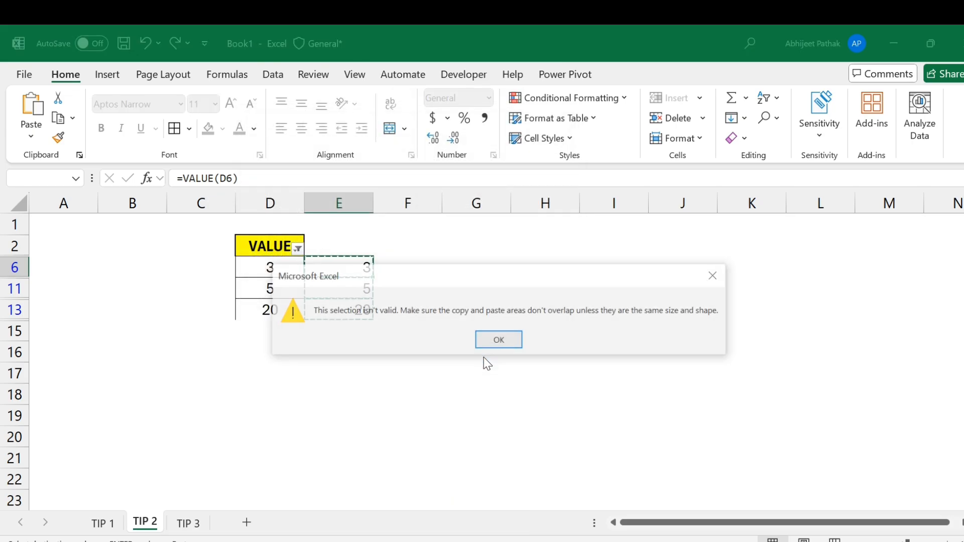
click(498, 339)
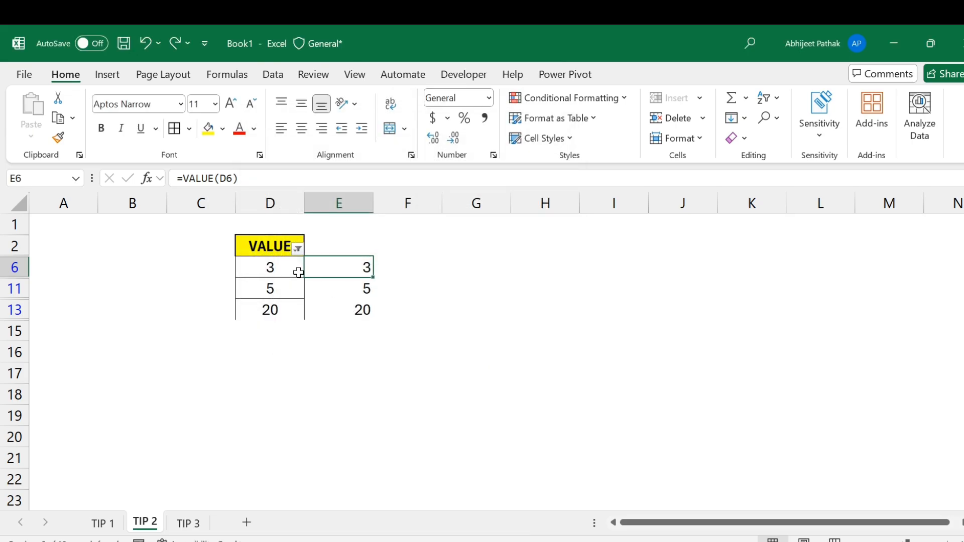
click(284, 249)
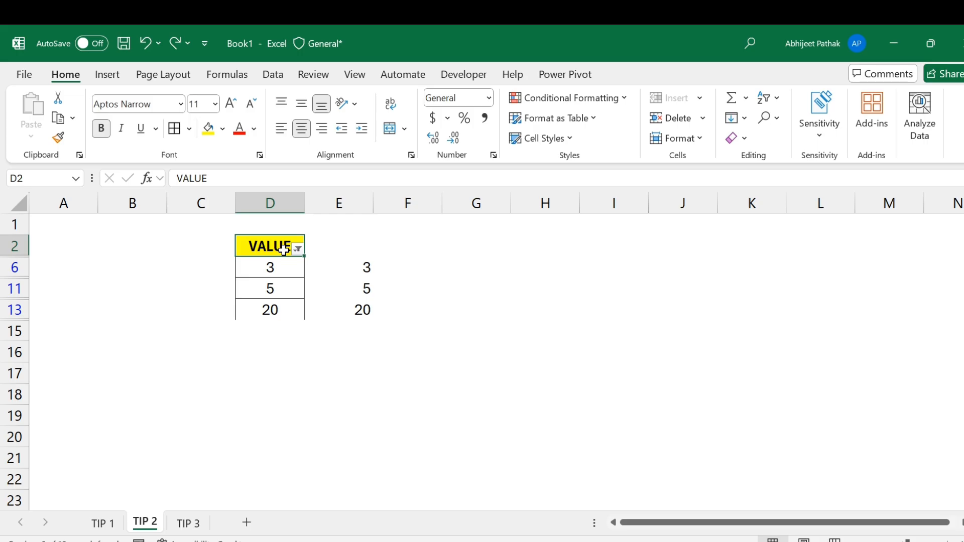
- Remove the filter from the VALUE column so all rows are shown again
click(340, 266)
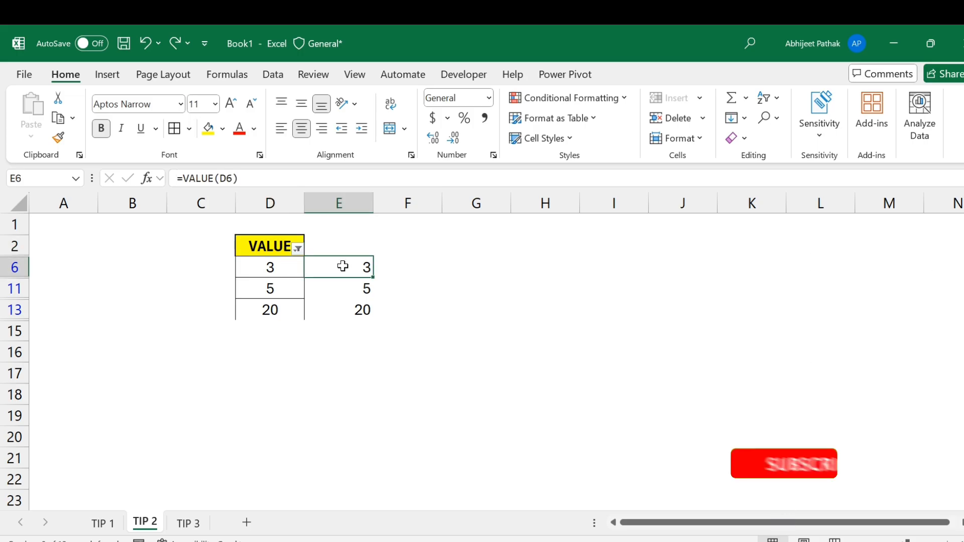
click(267, 245)
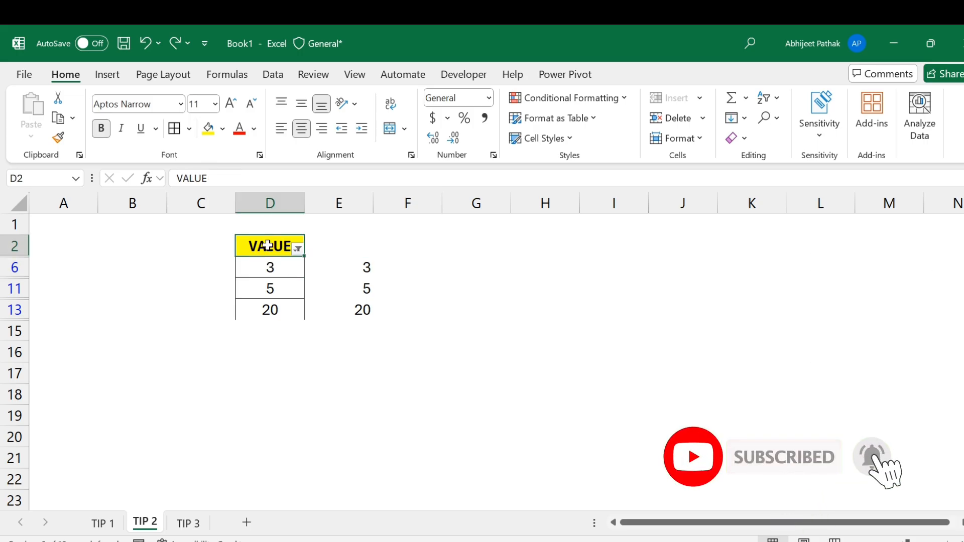
key(ctrl+shift+l)
- Copy cells E2 to E13 and paste them back in place as values only
drag(338, 251, 361, 350)
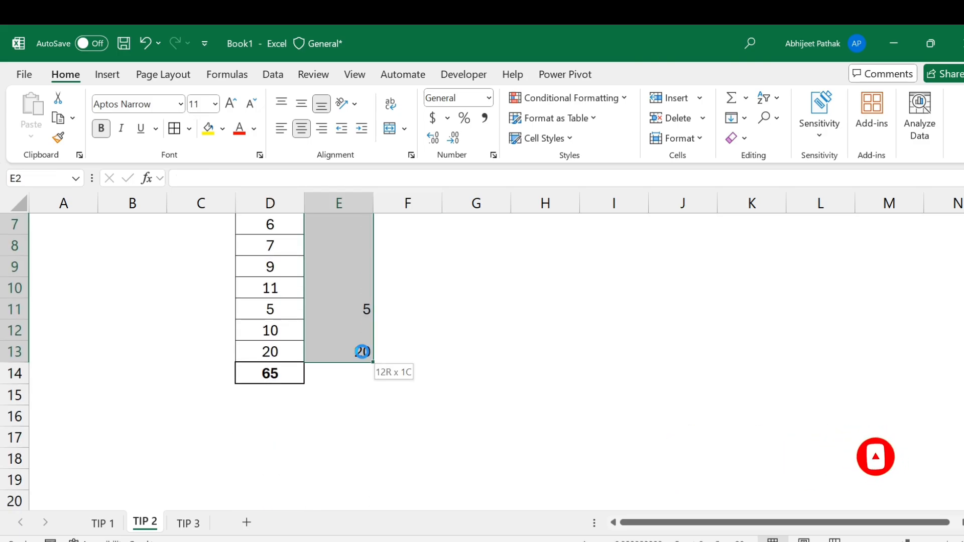
key(ctrl+c)
scroll(351, 283, up, 2)
right_click(347, 245)
click(399, 217)
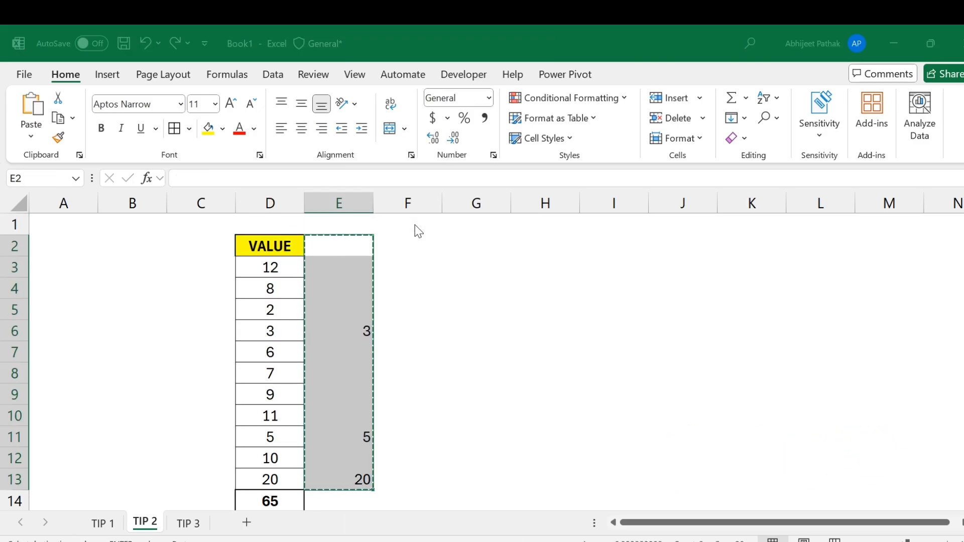
click(279, 192)
click(497, 355)
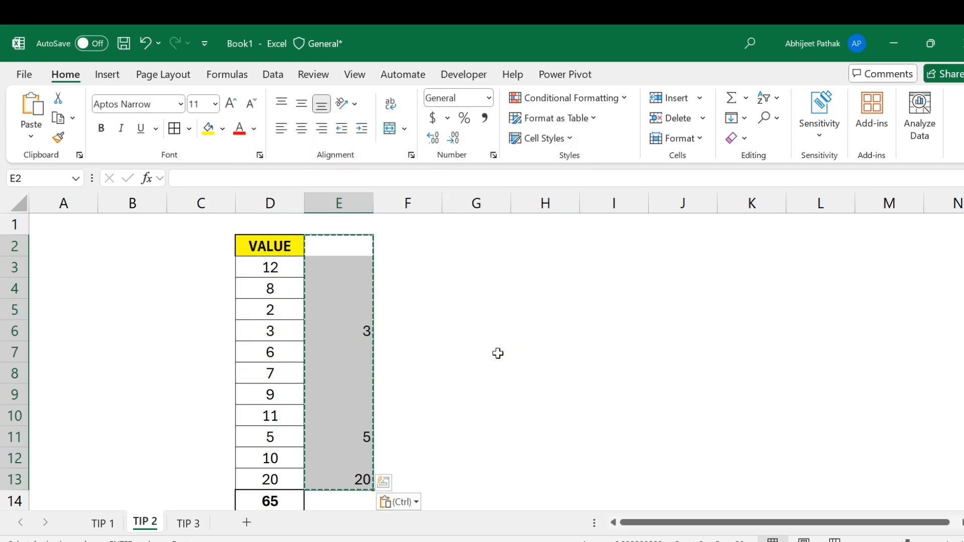
click(351, 331)
- Reapply the filter from D2 and set a custom filter on the VALUE column for entries that contain *
click(271, 247)
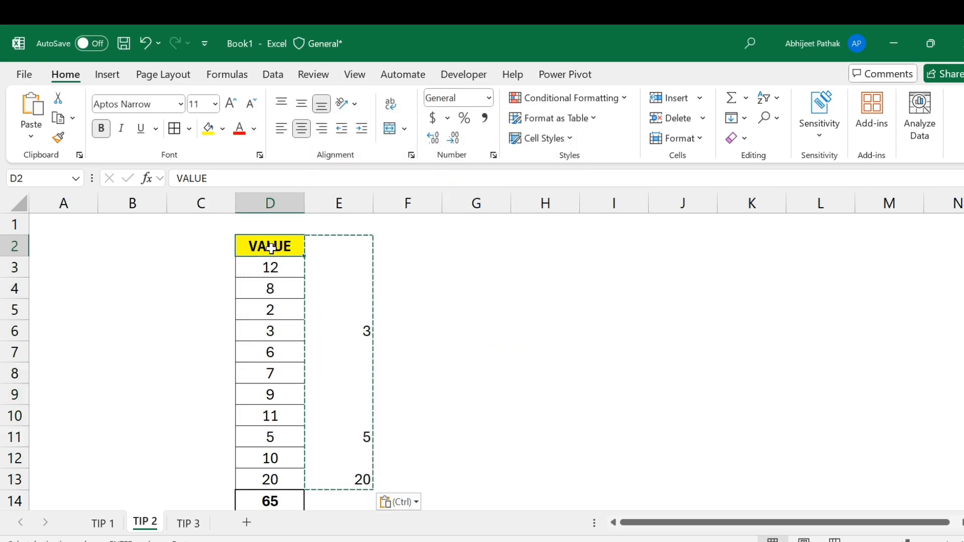
key(ctrl+shift+l)
click(298, 249)
mouse_move(187, 340)
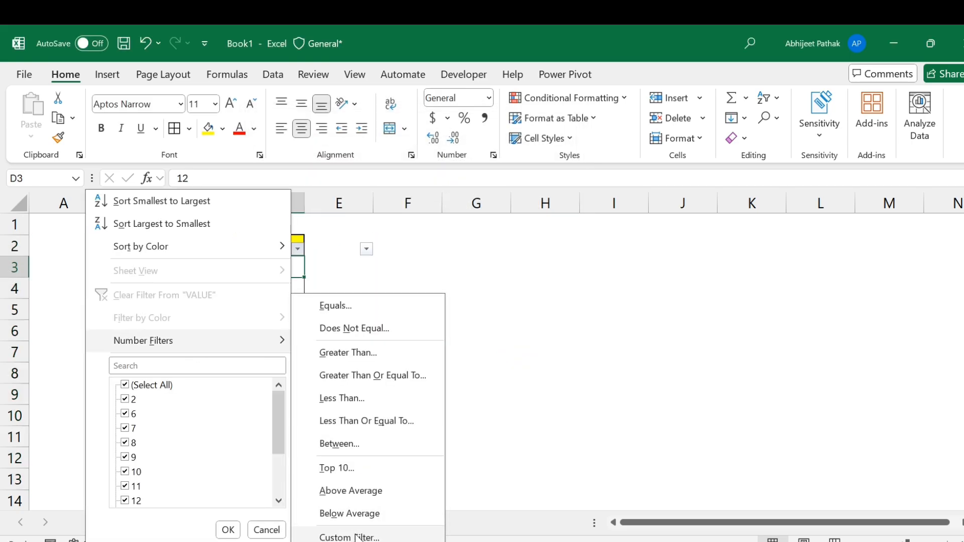
click(391, 534)
click(442, 330)
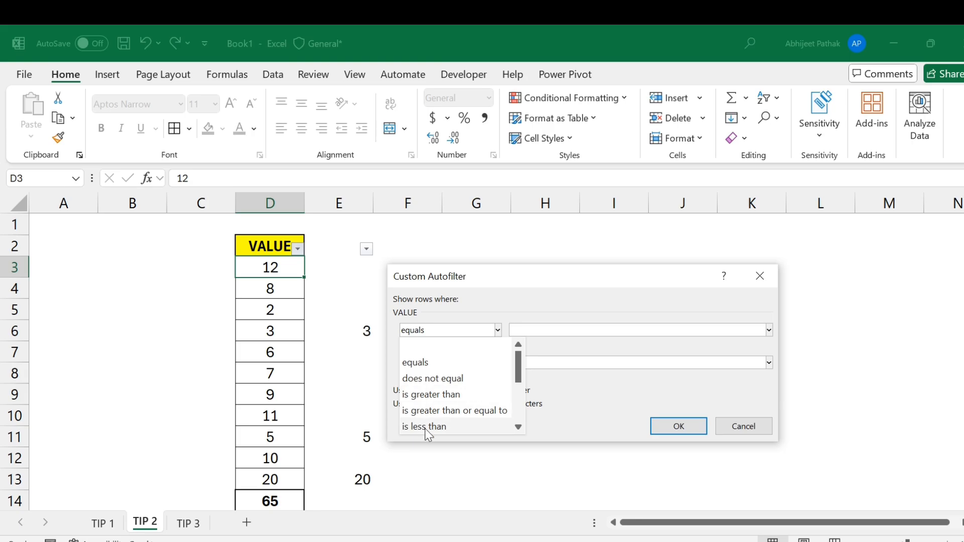
scroll(426, 426, down, 2)
click(439, 411)
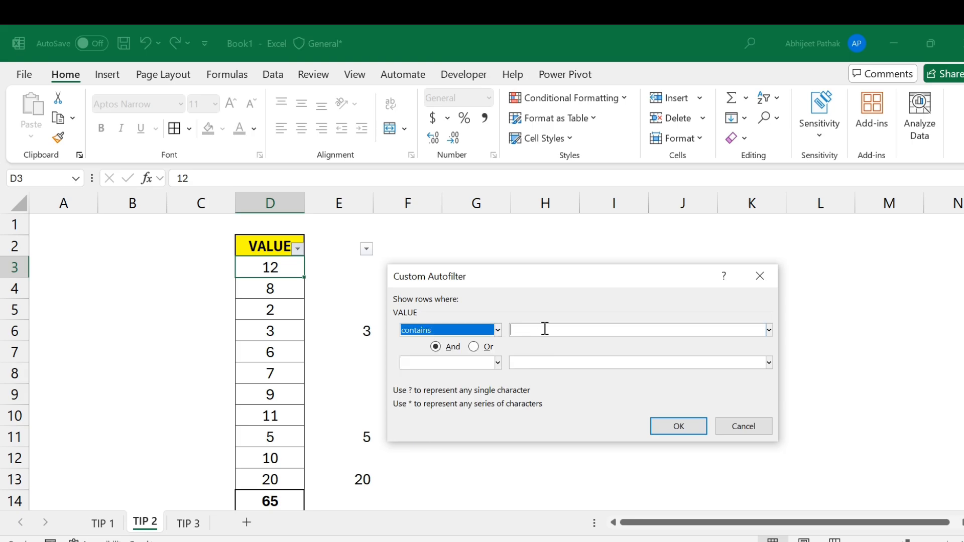
click(544, 329)
text(*)
key(Return)
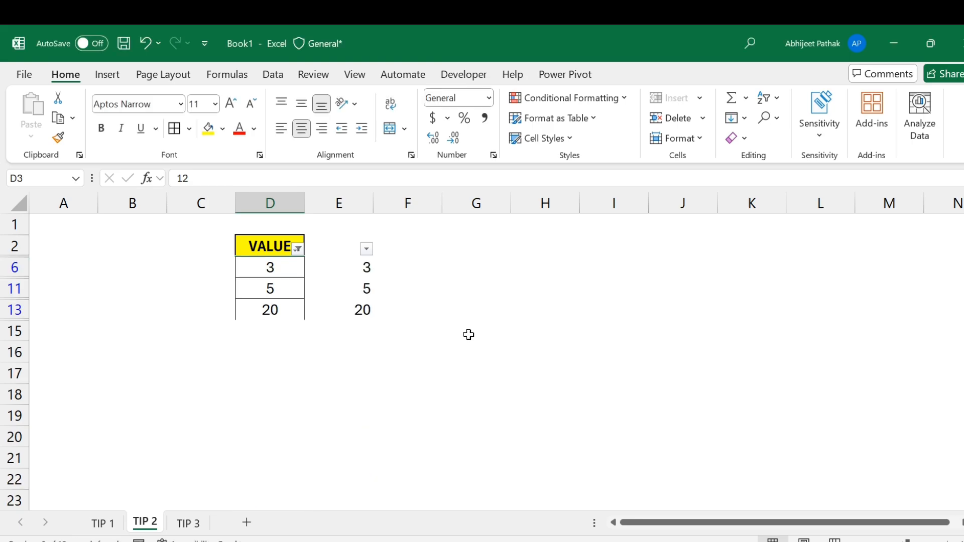
- Link D6 to the converted number in E6 with a formula and fill it down the filtered rows to D13
click(288, 272)
text(=)
key(Right)
key(Return)
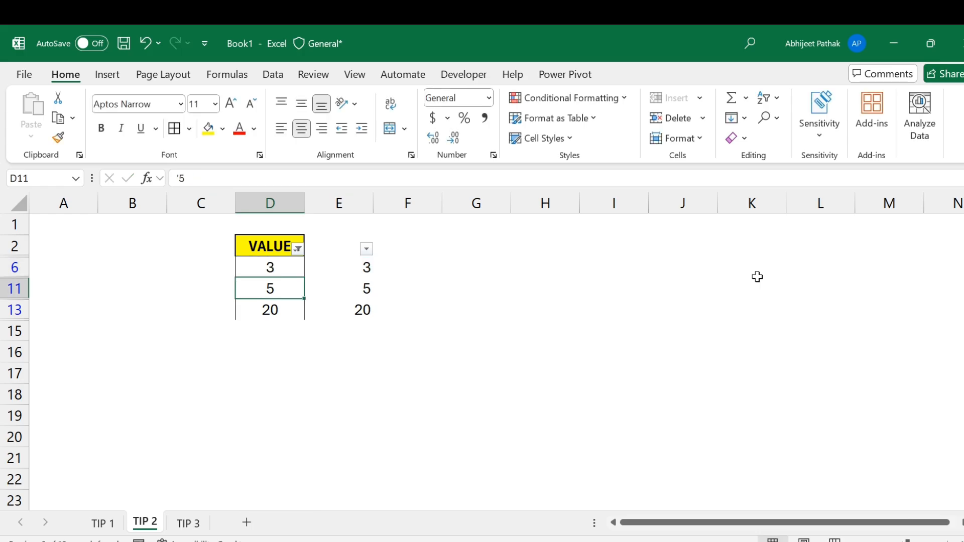
click(286, 267)
drag(304, 277, 303, 317)
- Remove the filter from the VALUE list and check the SUM formula in D14
click(279, 249)
key(ctrl+shift+l)
scroll(286, 341, down, 1)
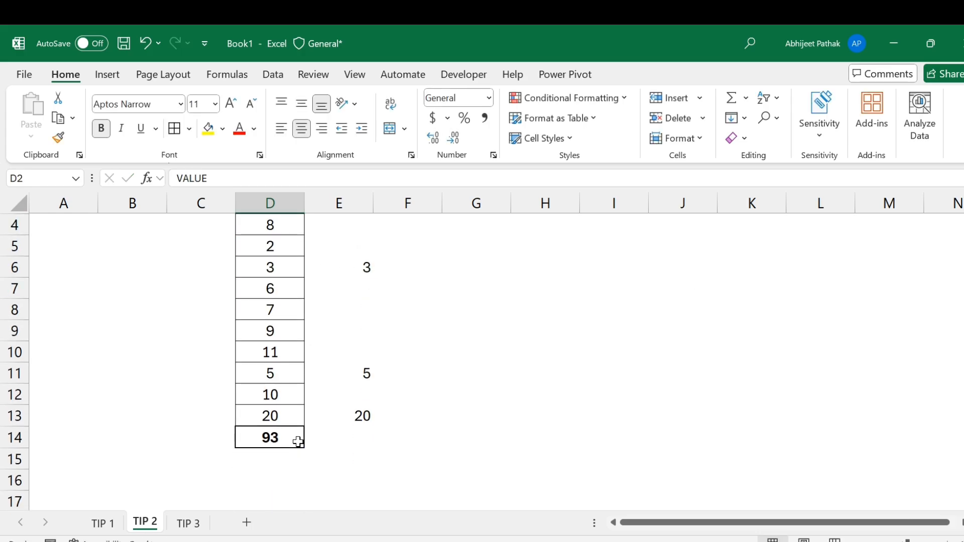
click(288, 443)
scroll(287, 435, up, 1)
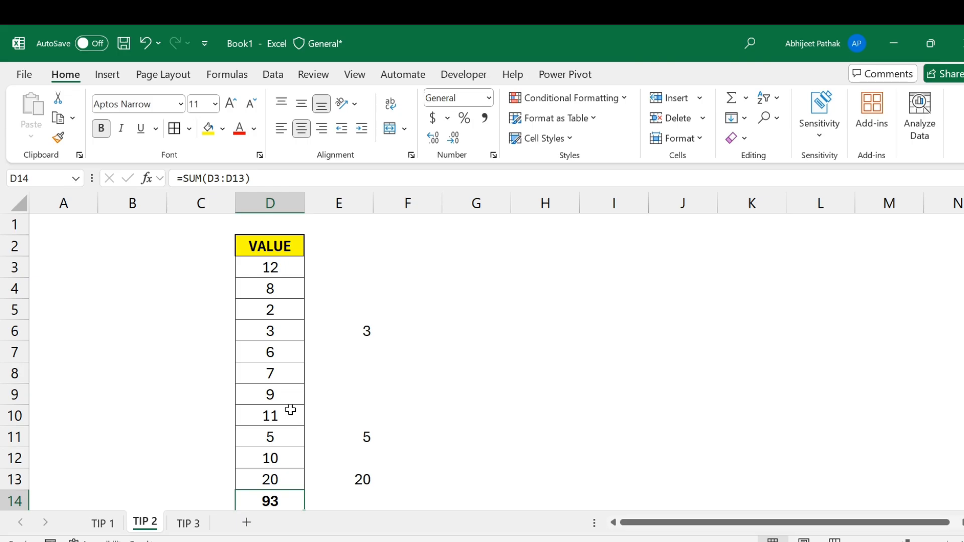
- Go to the TIP 3 sheet and add a filter to the MOBILE NUMBER header in D2
click(196, 525)
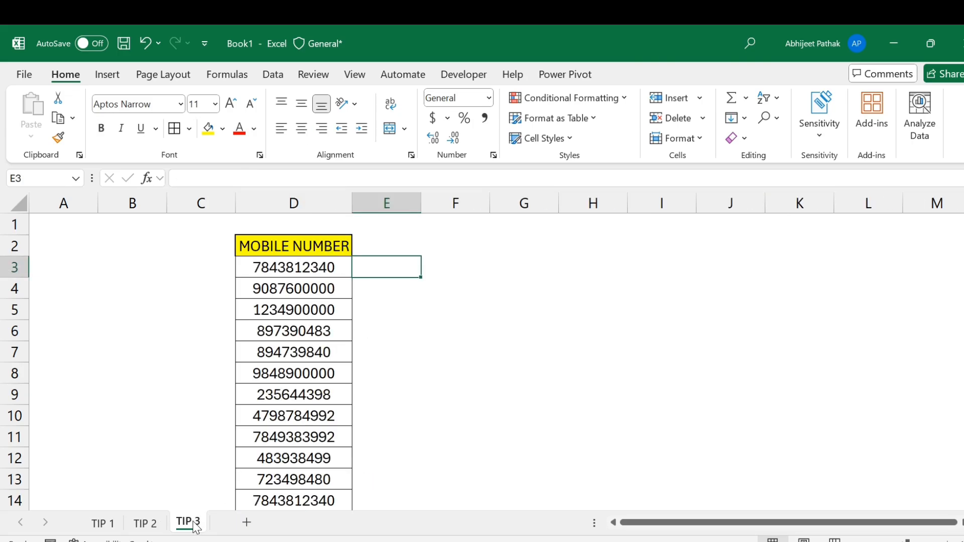
click(310, 271)
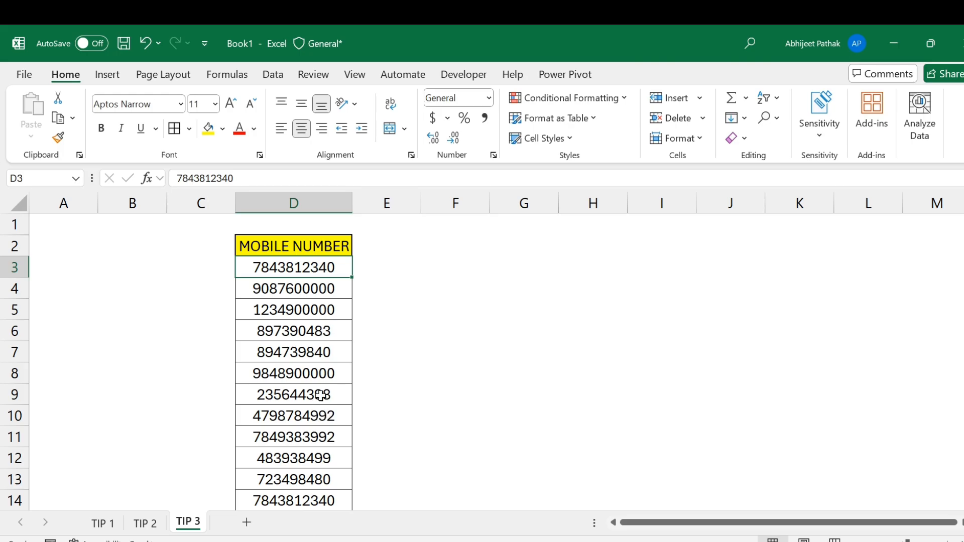
click(285, 246)
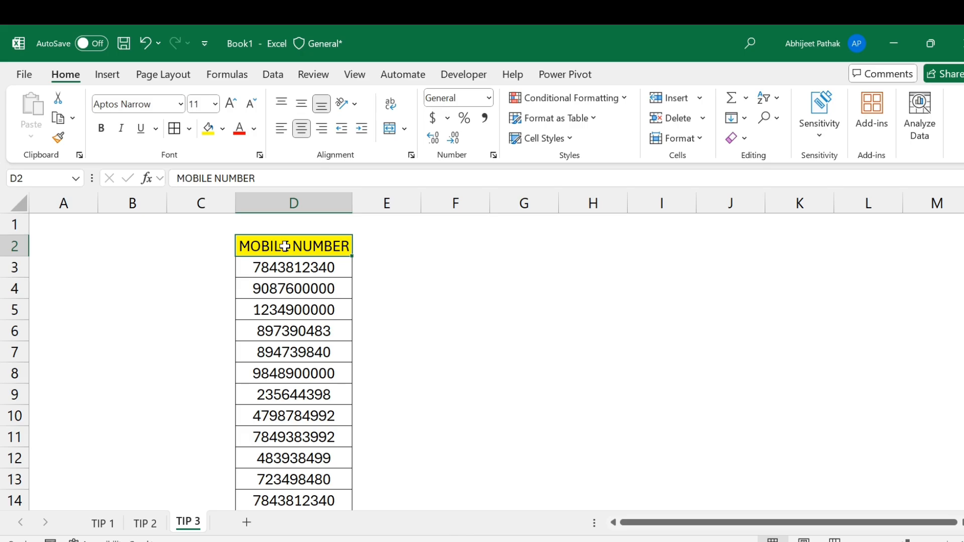
key(ctrl+shift+l)
- Examine the filter options of the MOBILE NUMBER column and the list of numbers below the header
click(345, 250)
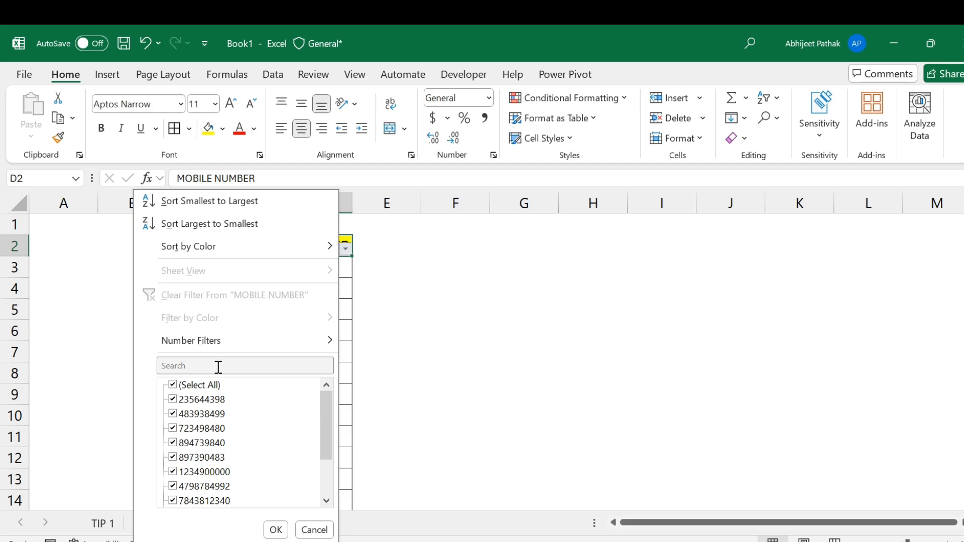
key(Escape)
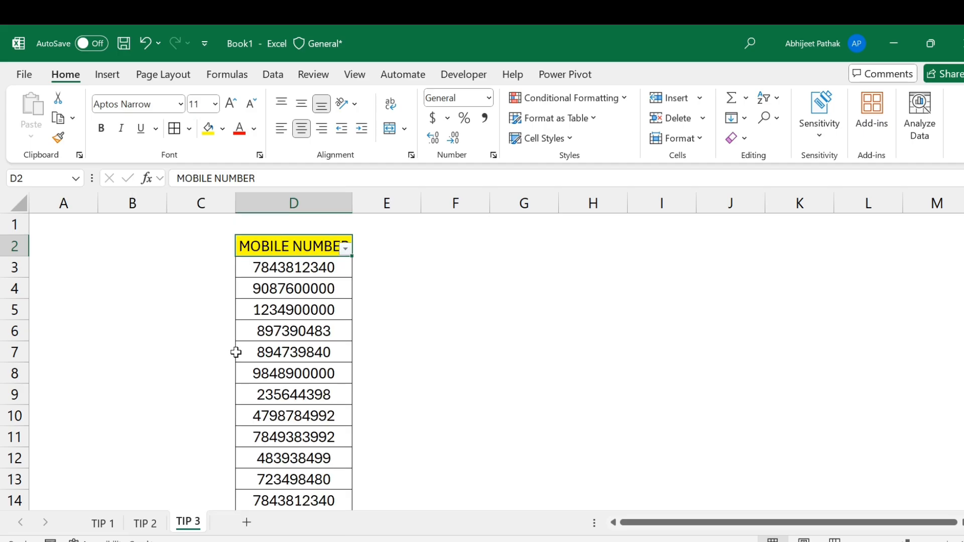
click(346, 248)
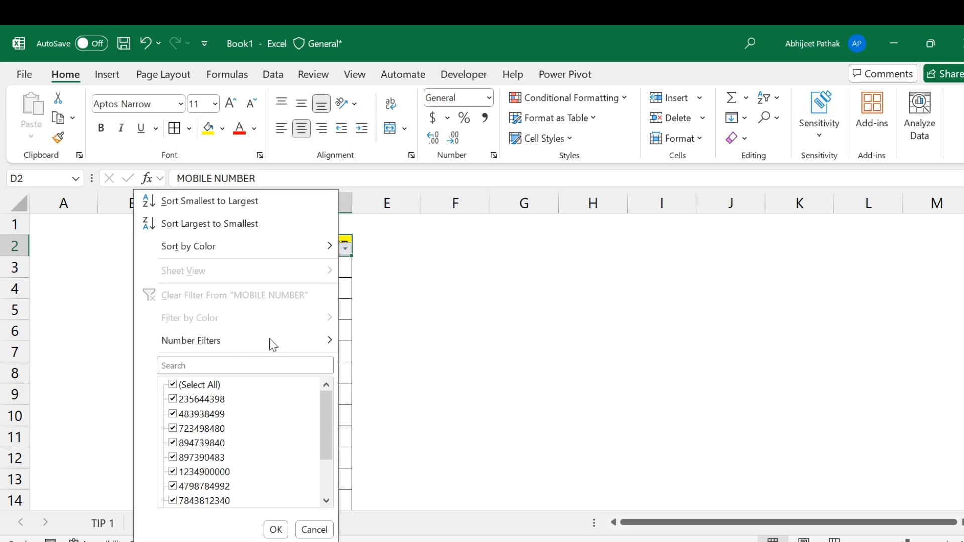
key(Escape)
key(Down)
drag(316, 294, 302, 477)
scroll(321, 391, up, 3)
- Enter =TEXT(D3,0) in E3 to convert the first mobile number to text
click(372, 271)
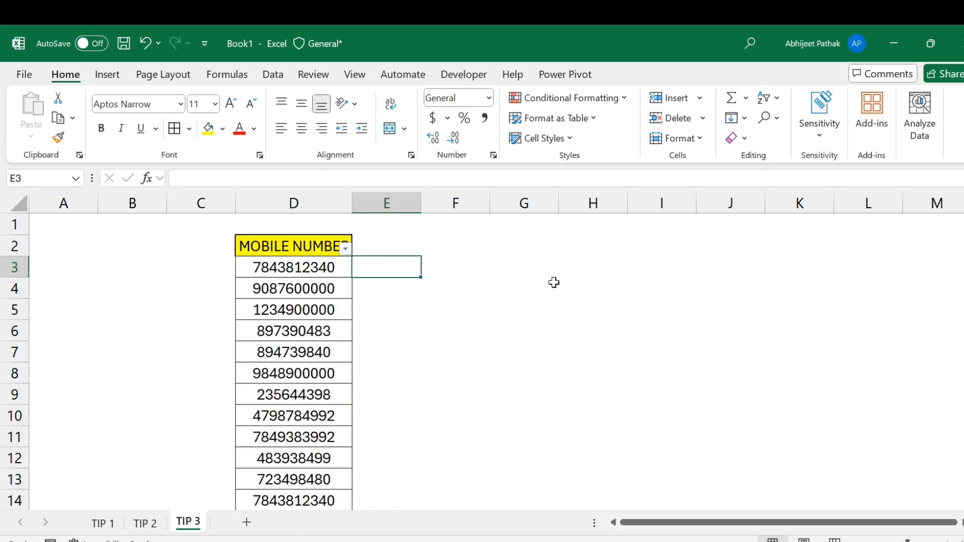
text(=TEXT()
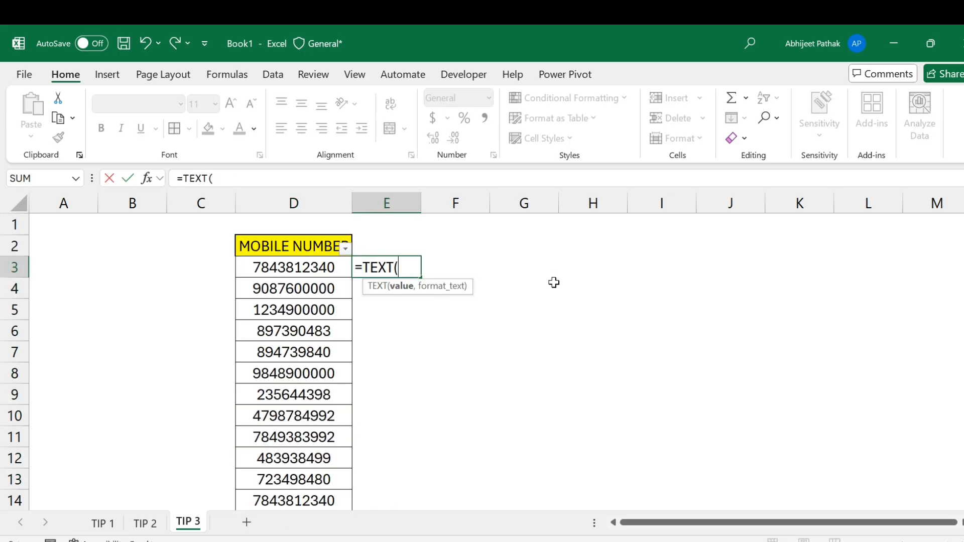
key(Left)
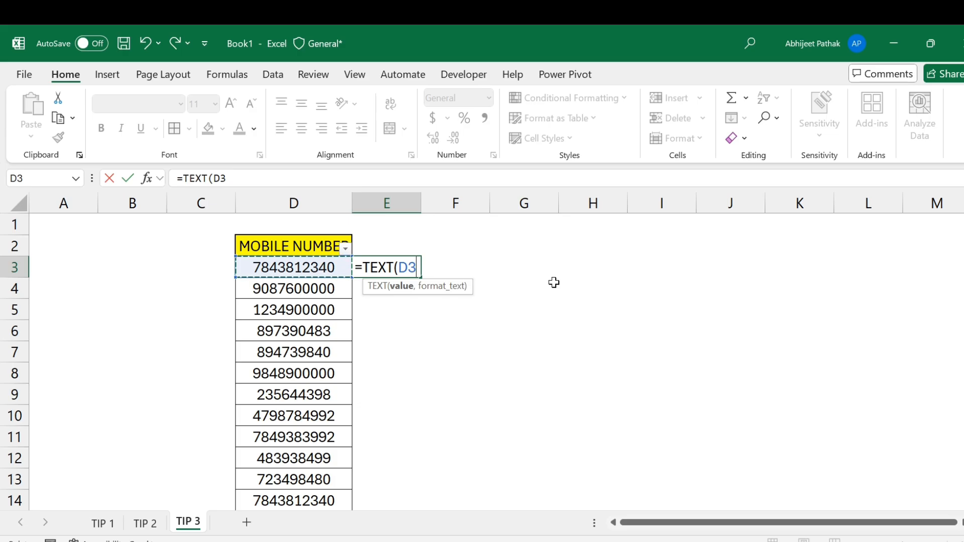
text(,0))
key(Return)
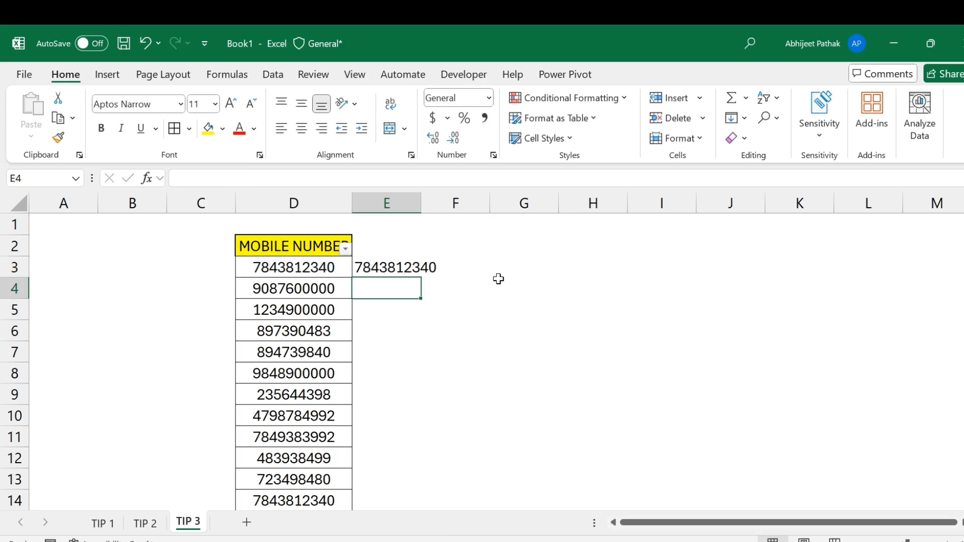
- Widen column E to fit its contents and fill the TEXT formula down beside all the mobile numbers
click(429, 270)
double_click(421, 203)
click(412, 268)
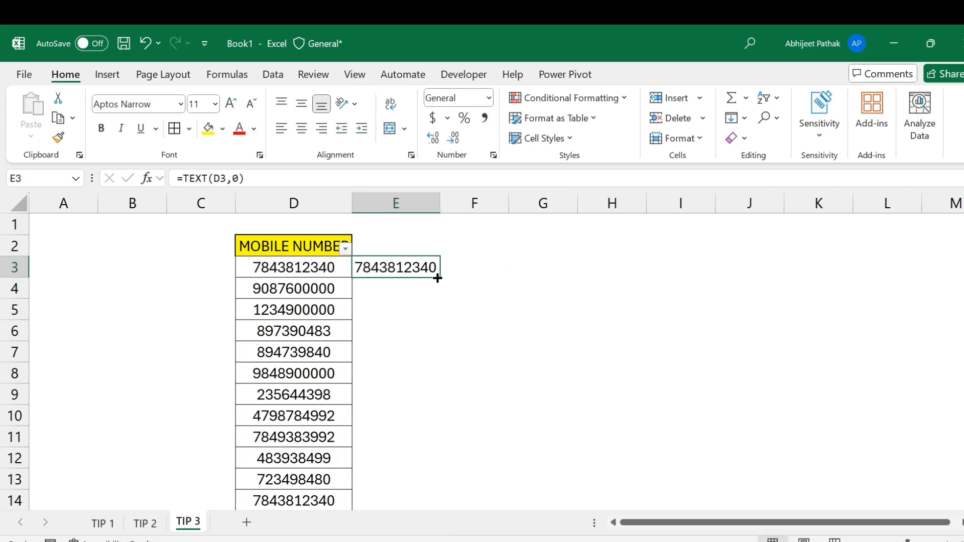
drag(437, 277, 412, 481)
scroll(331, 361, up, 4)
drag(438, 218, 460, 219)
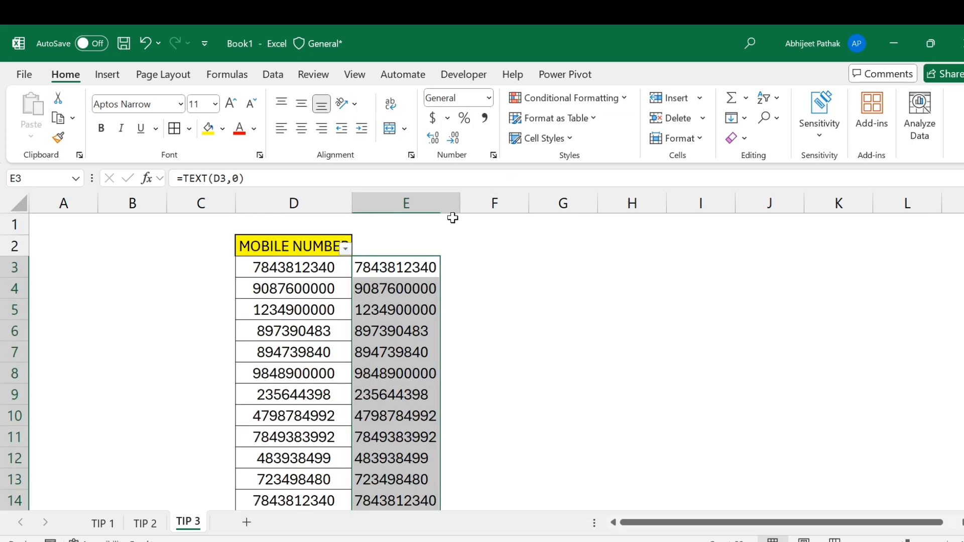
- Extend the filter to column E and filter it to nine-digit numbers with the search pattern ?????????
click(341, 254)
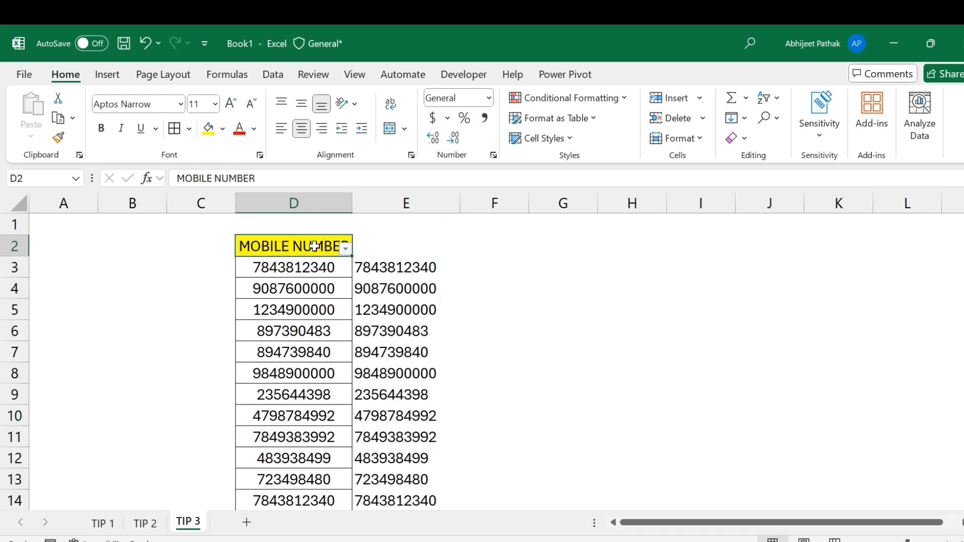
click(387, 246)
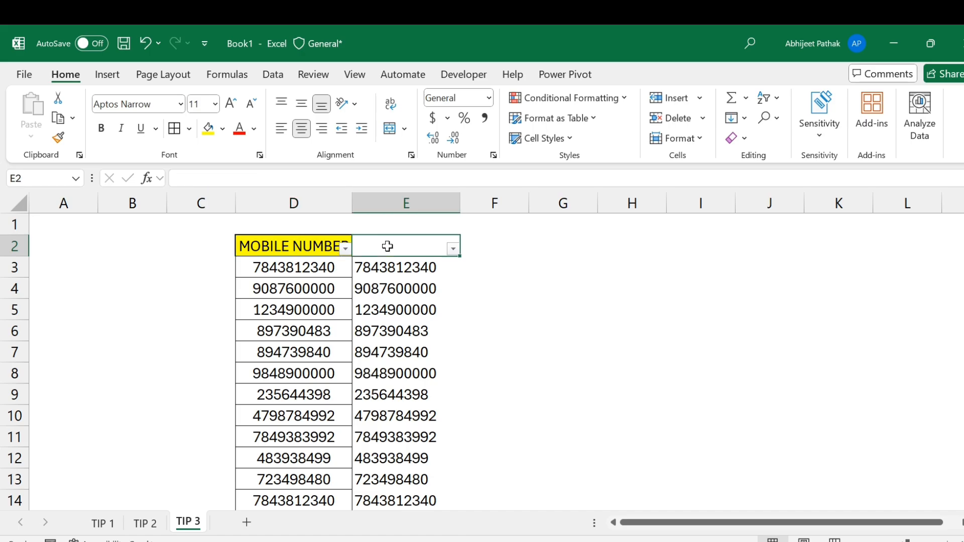
click(452, 251)
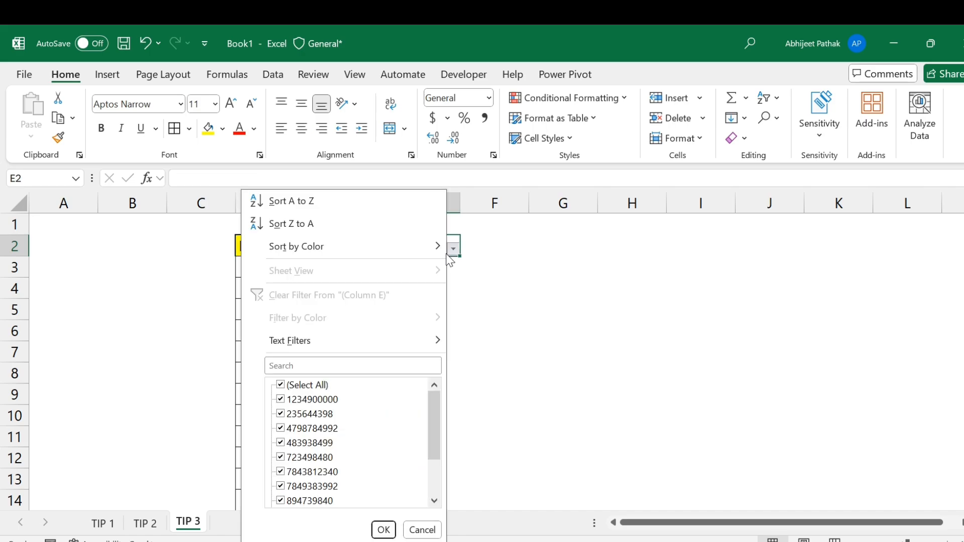
click(319, 365)
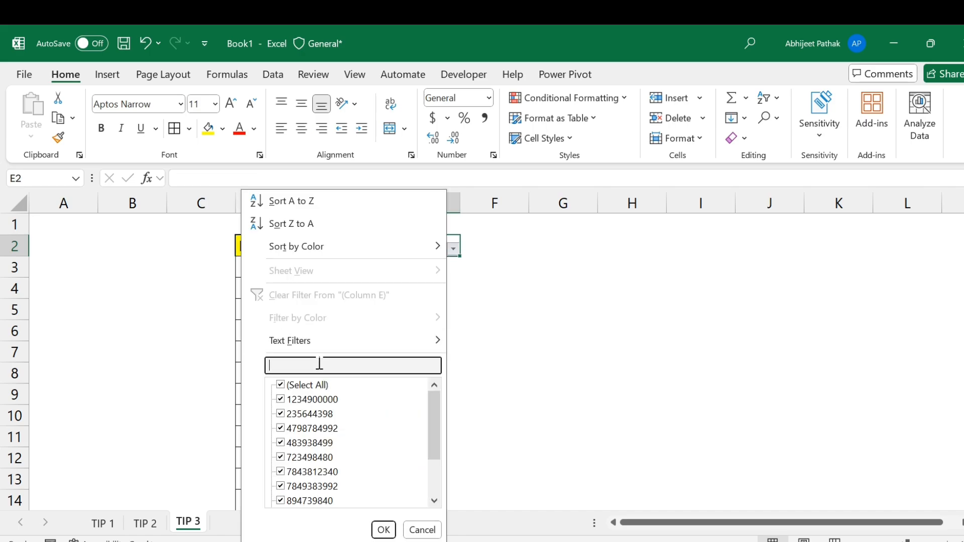
text(?)
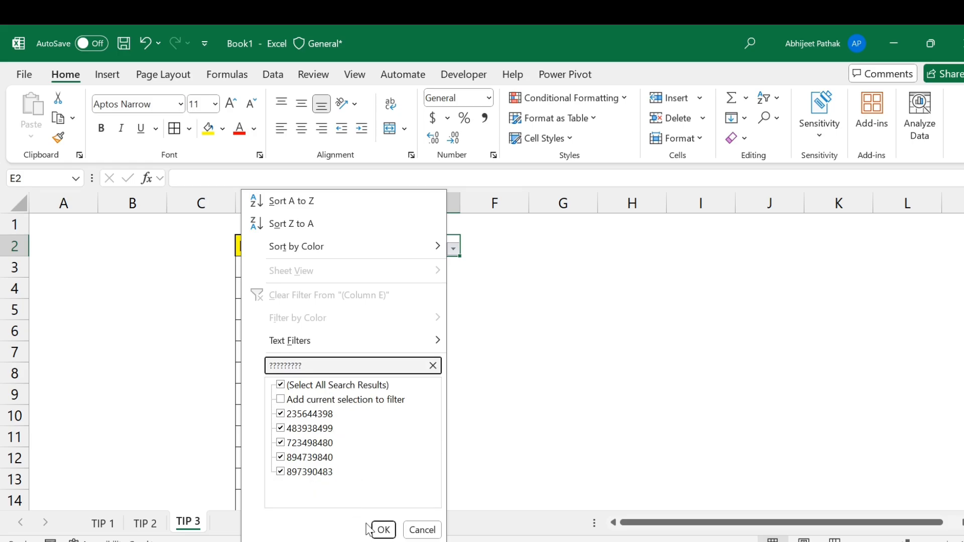
click(383, 529)
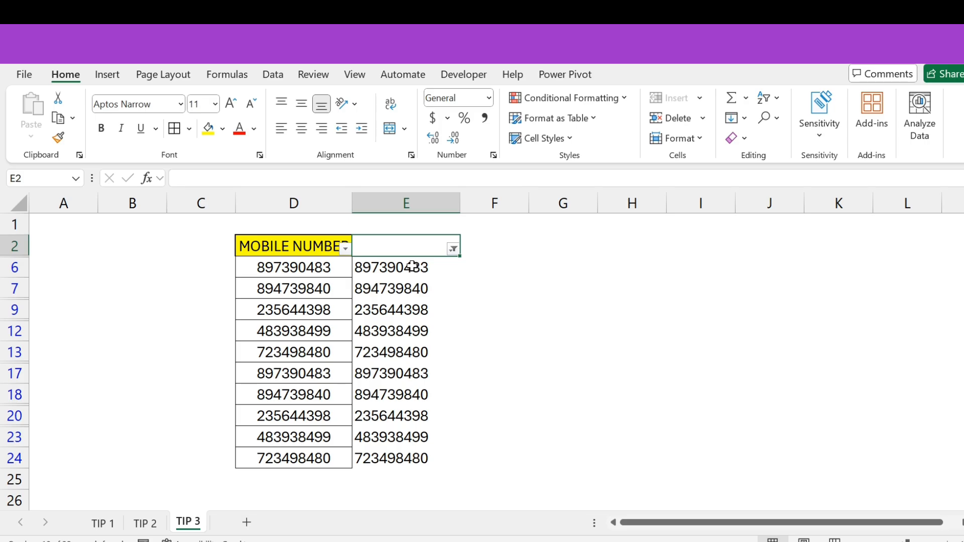
- Search the column E filter list for ten-digit numbers with the pattern ??????????, and close the list without applying it
click(449, 248)
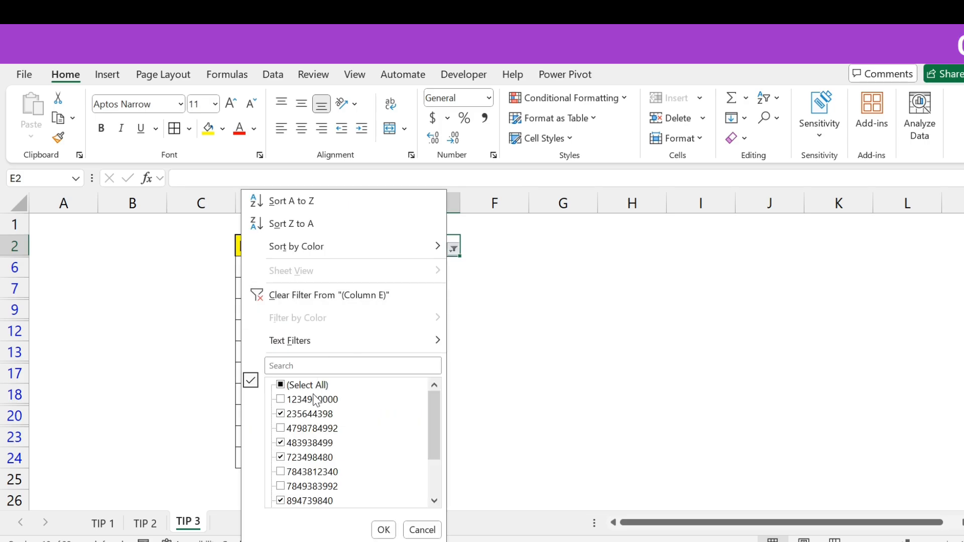
click(326, 366)
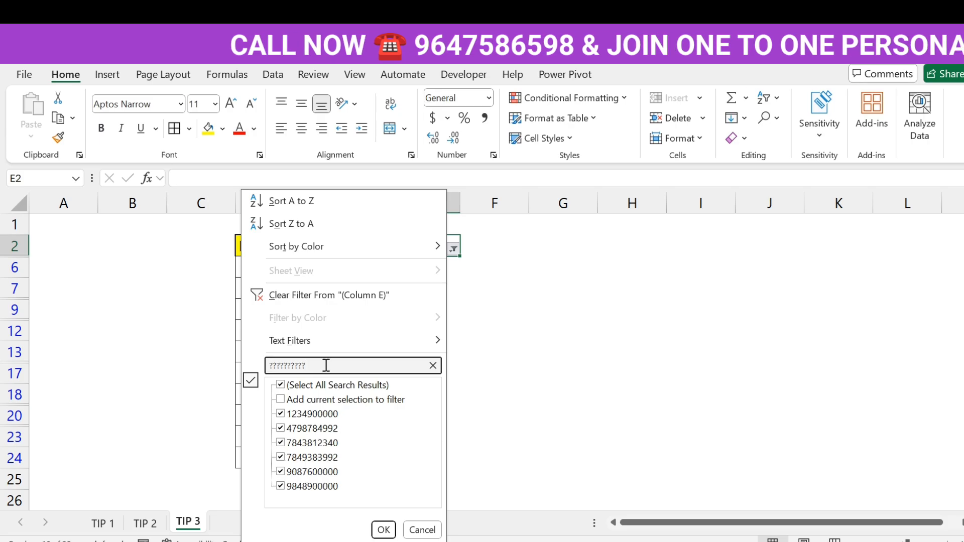
text(?)
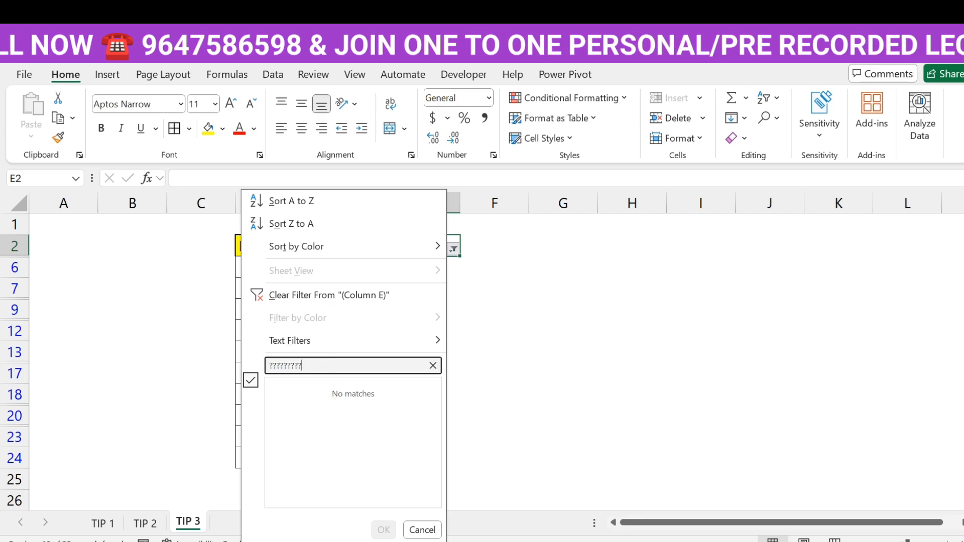
key(Escape)
key(Down)
key(ctrl+shift+Down)
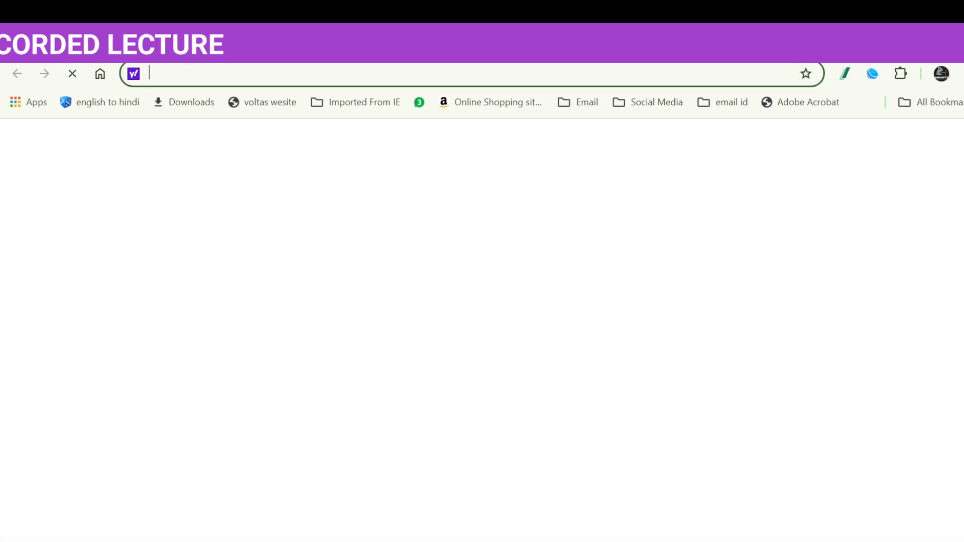
- Switch to the web browser, open lmech.courses.store and look over the popular courses
text(LME)
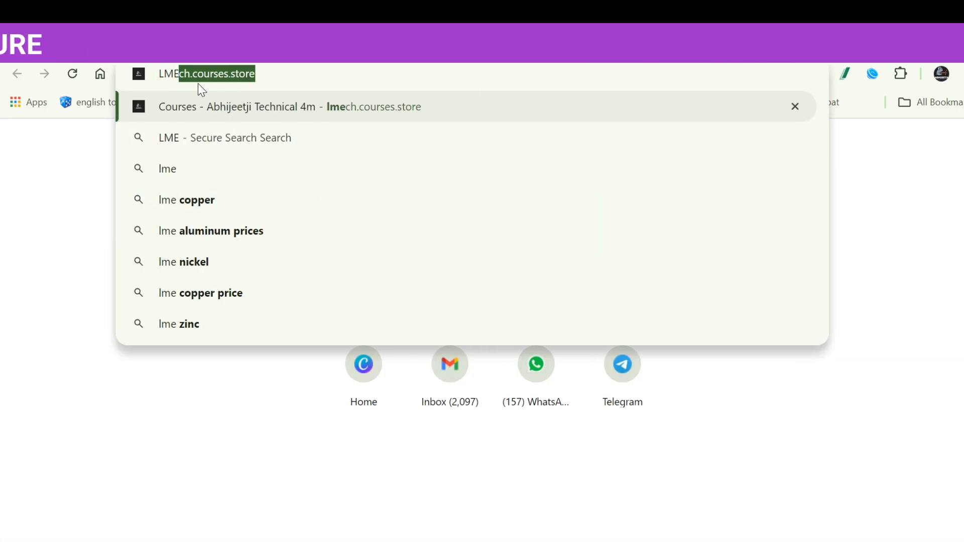
click(321, 104)
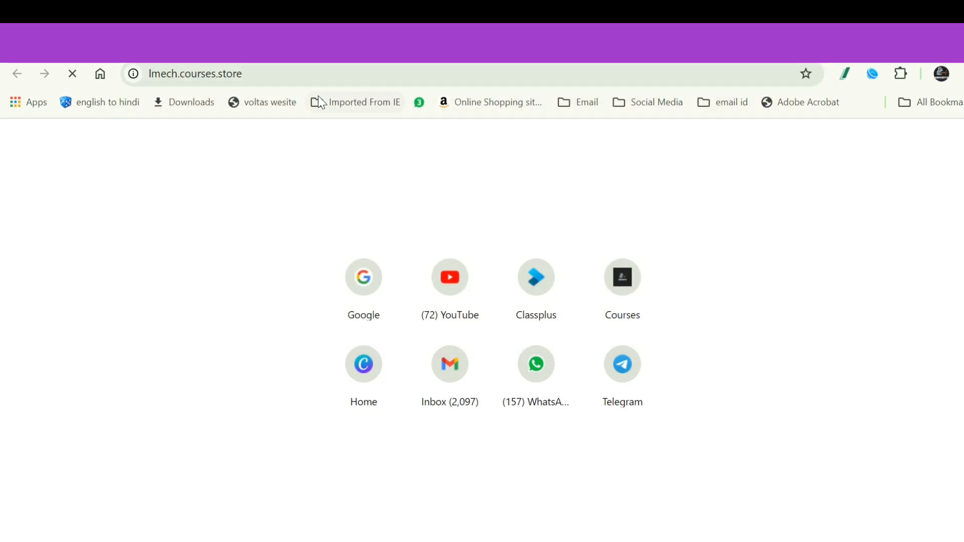
scroll(416, 425, down, 2)
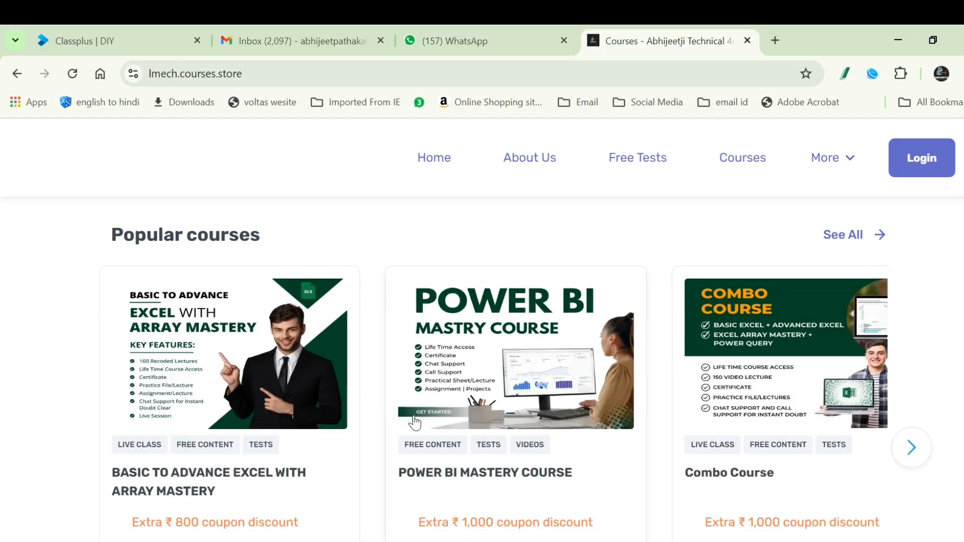
scroll(265, 384, up, 2)
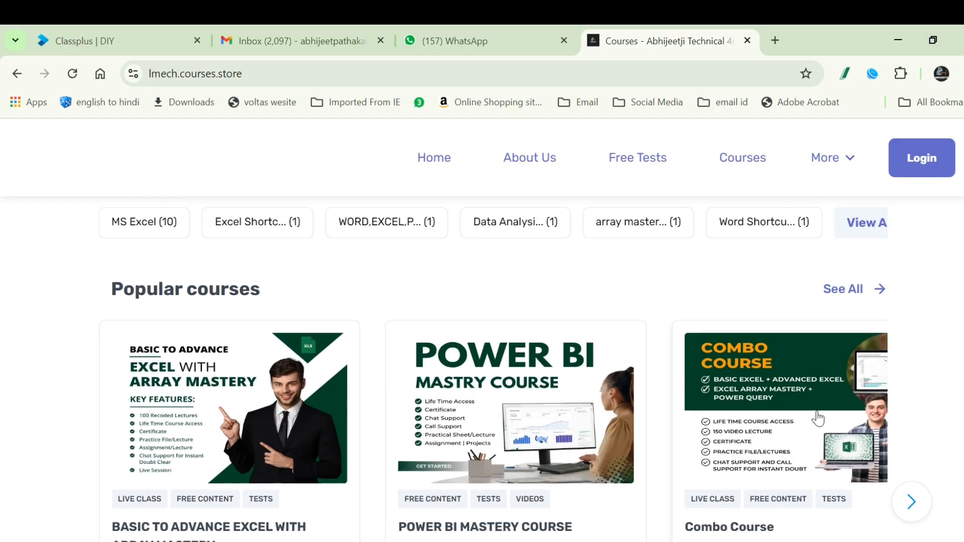